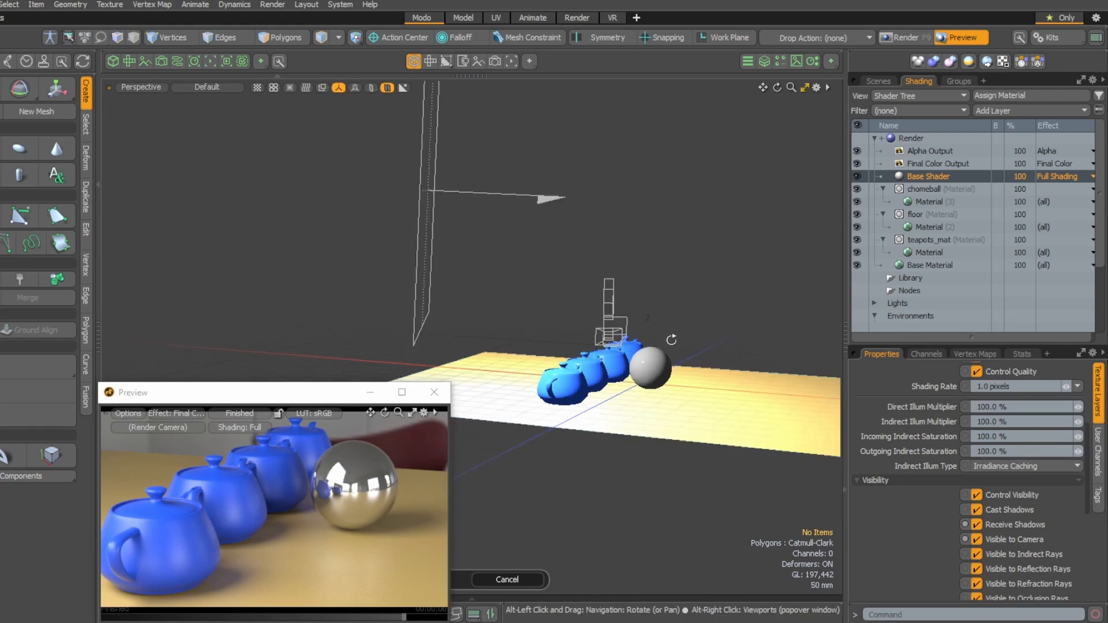
left_click_drag(644, 359, 595, 417, "alt")
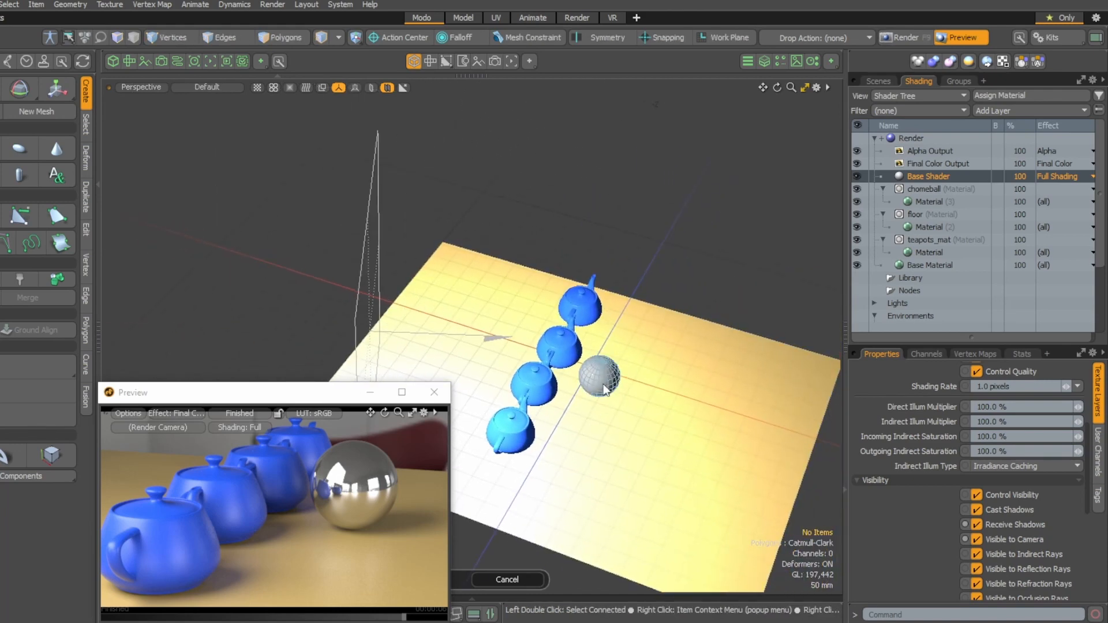
left_click_drag(602, 378, 645, 361, "alt")
left_click_drag(413, 278, 527, 429, "alt")
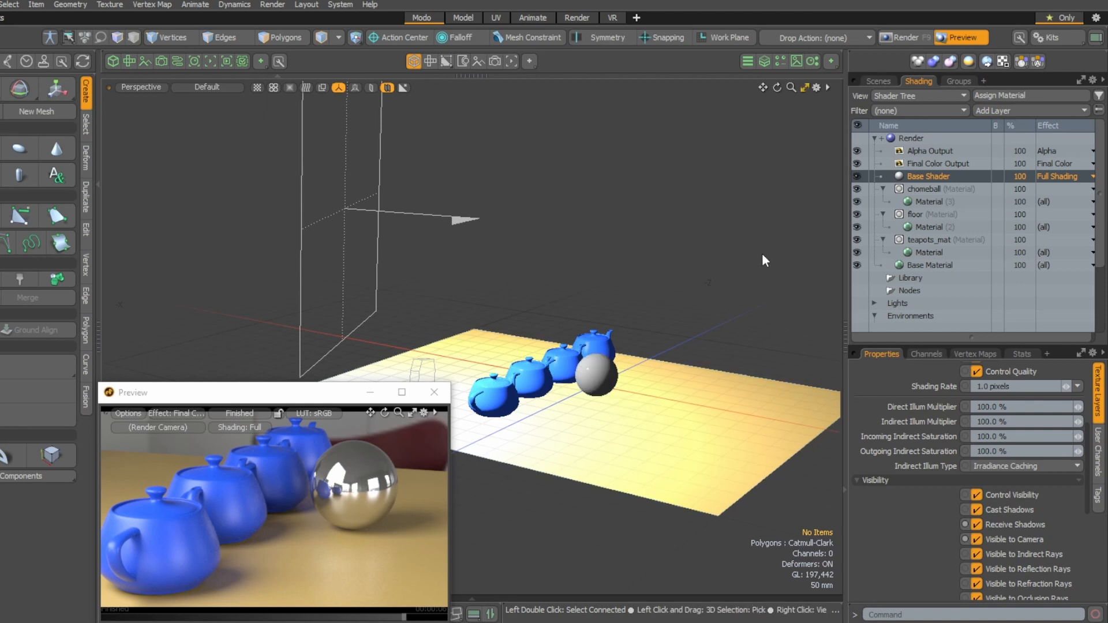
left_click(601, 376)
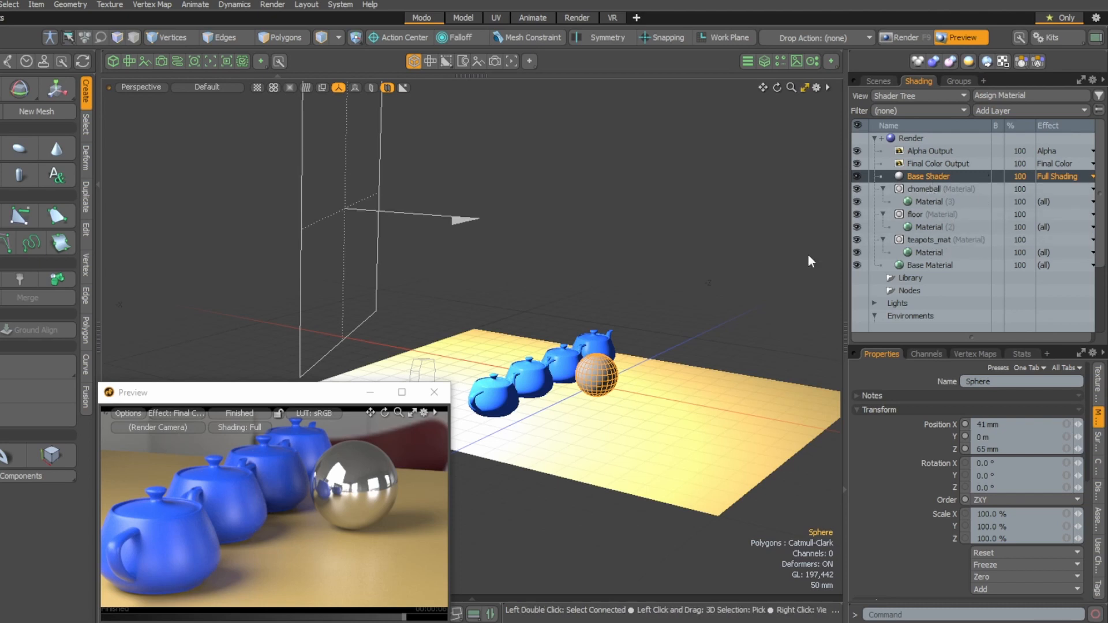
left_click(757, 249)
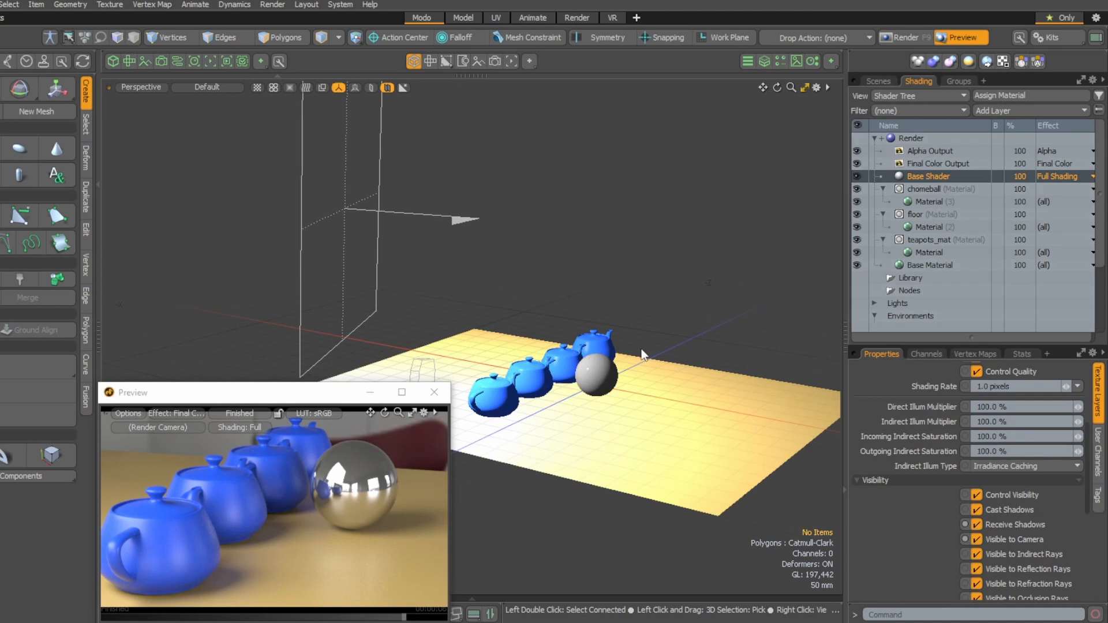
Create an item shader for the sphere and toggle its Visible to Camera option off and back on.
left_click(597, 366)
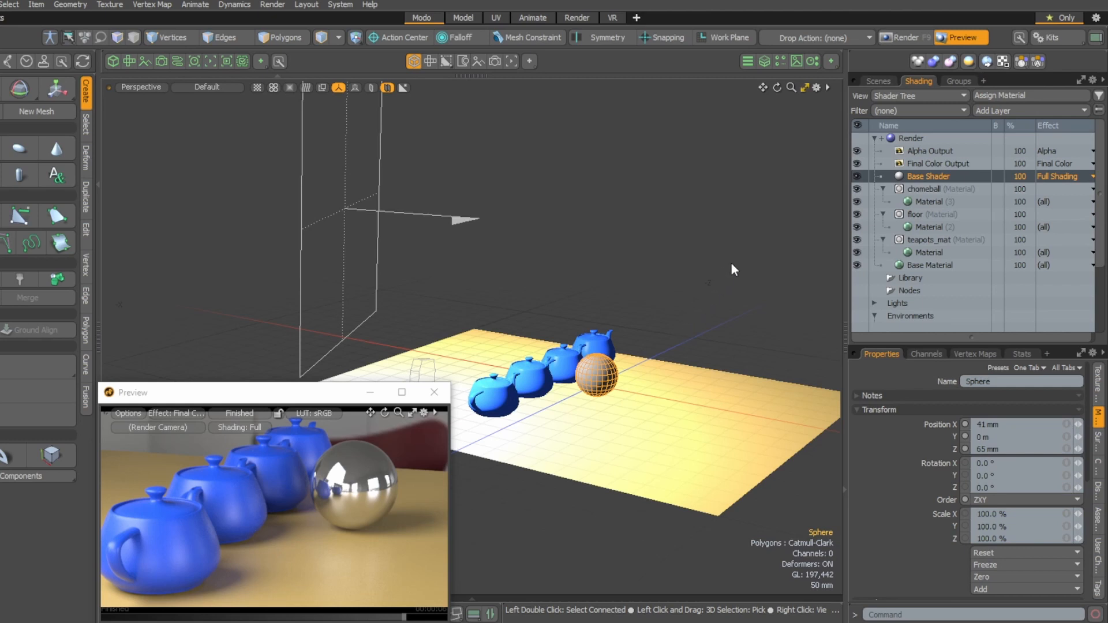
left_click(877, 83)
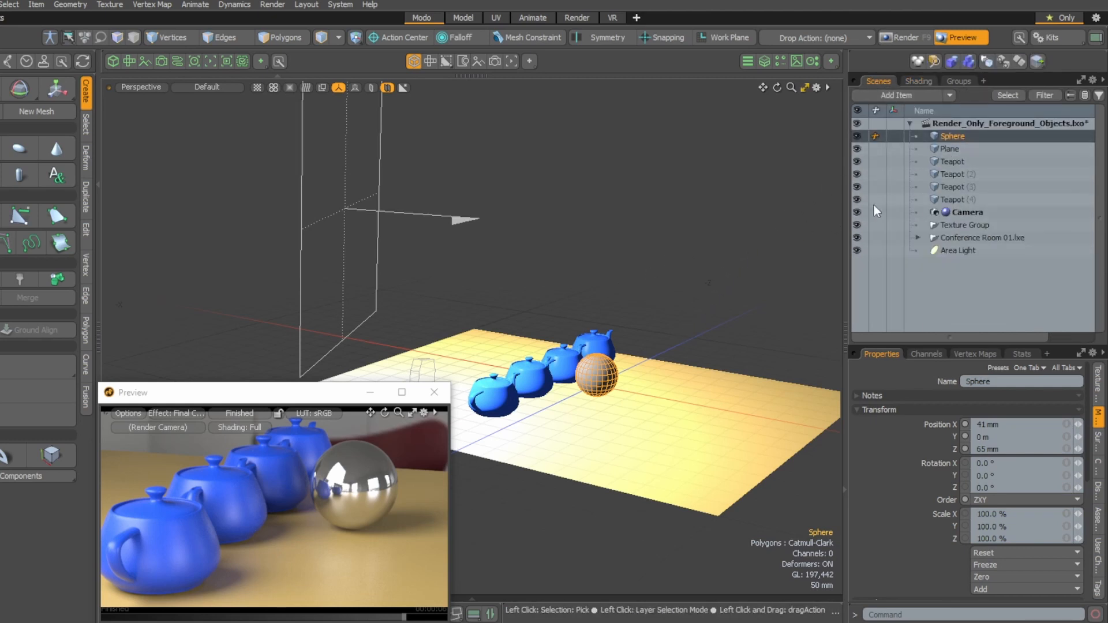
left_click(954, 137)
right_click(954, 136)
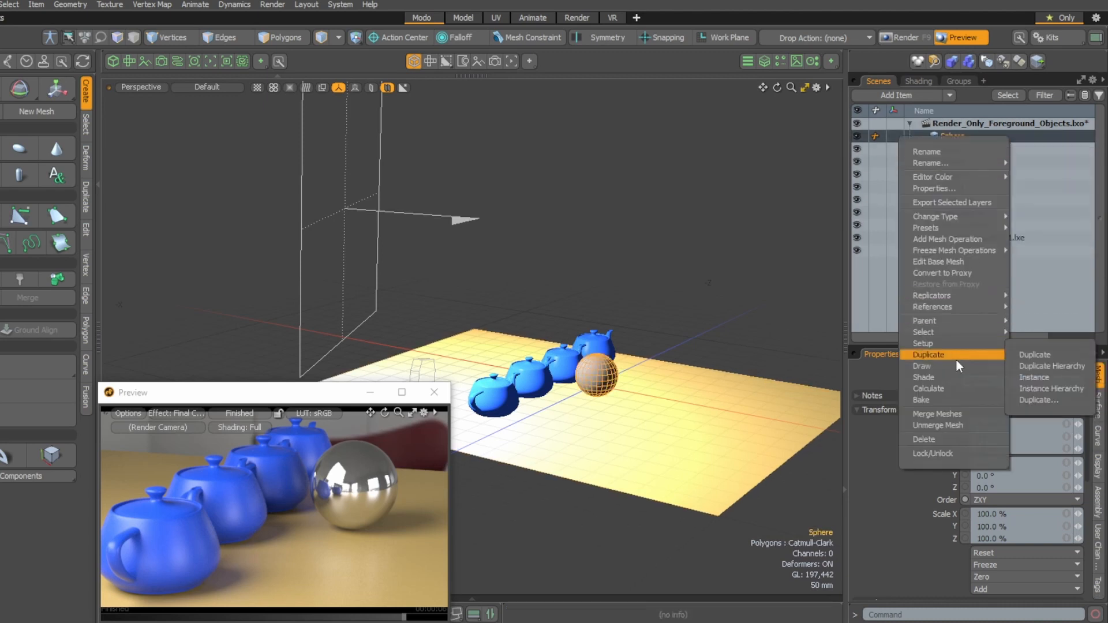
mouse_move(954, 377)
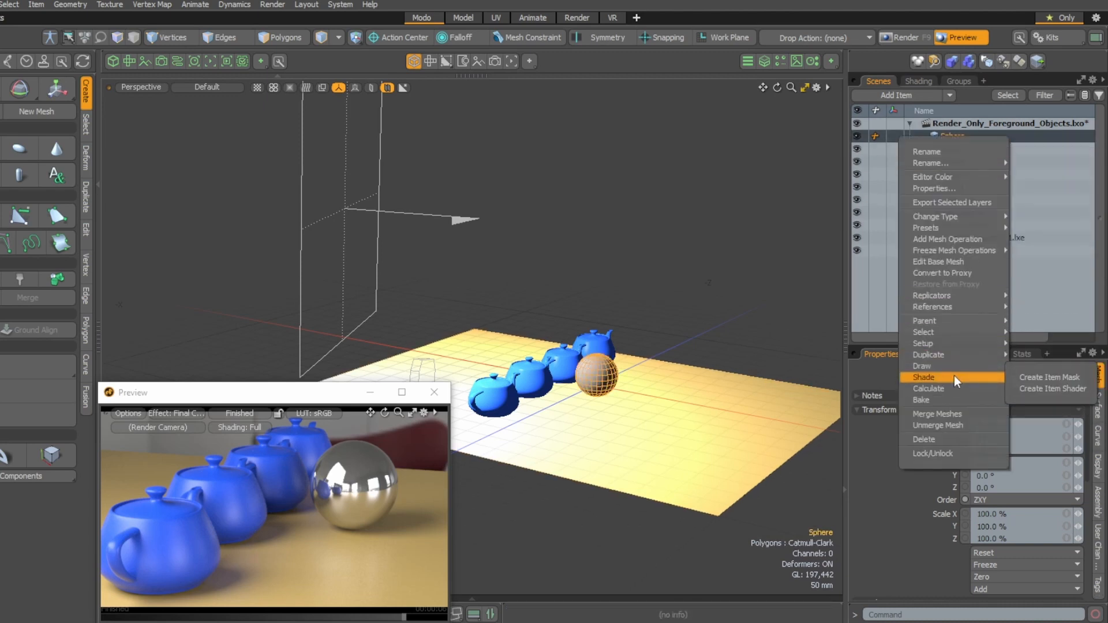
left_click(1060, 392)
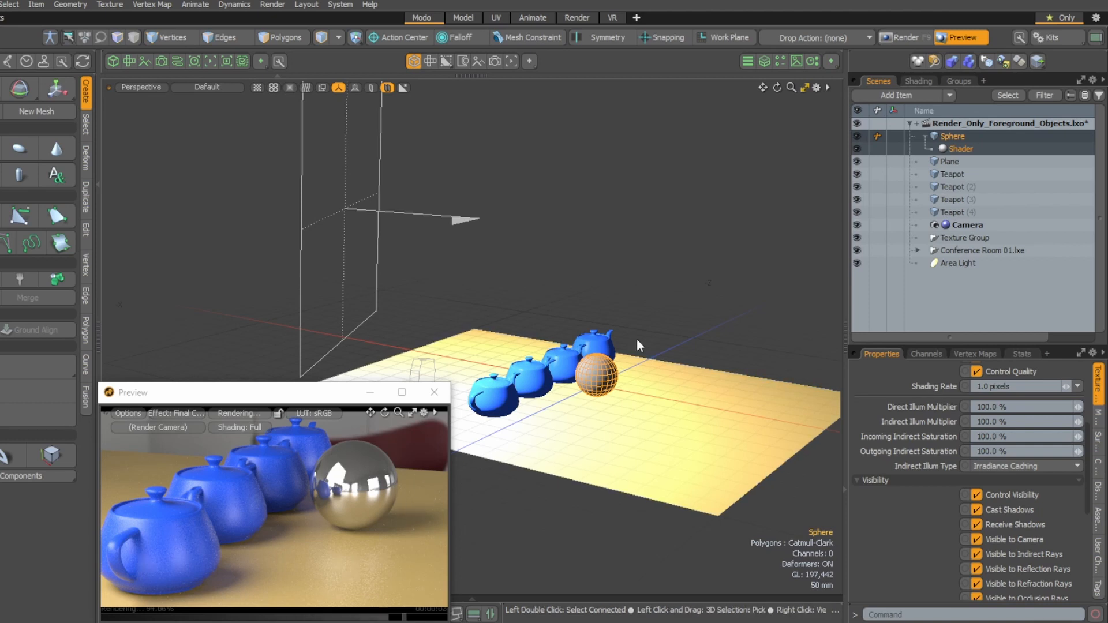
left_click(978, 542)
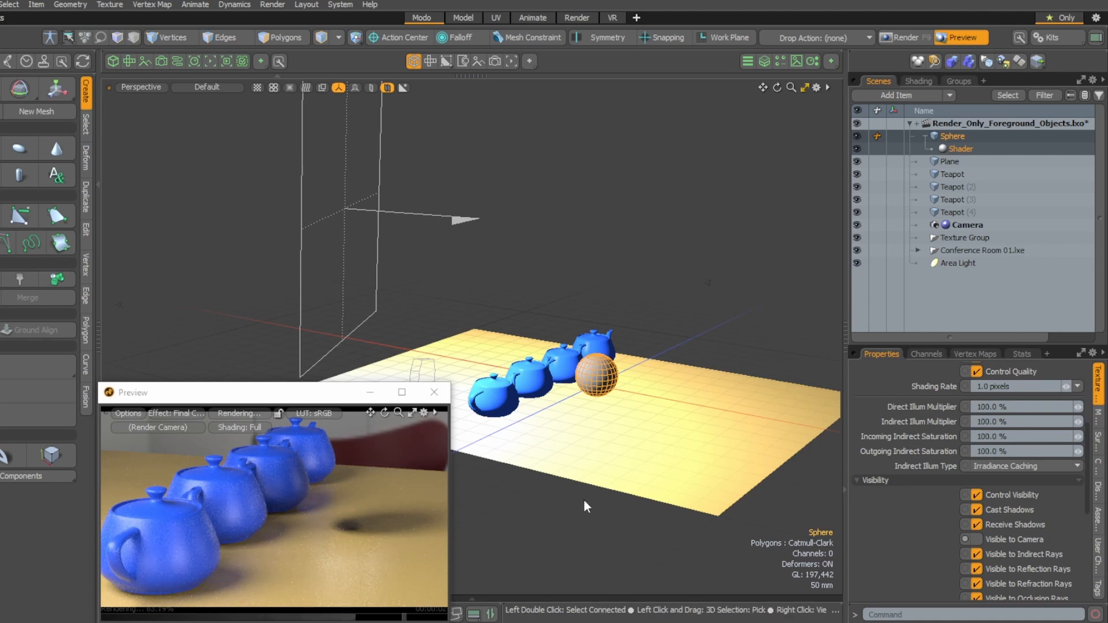
left_click(978, 539)
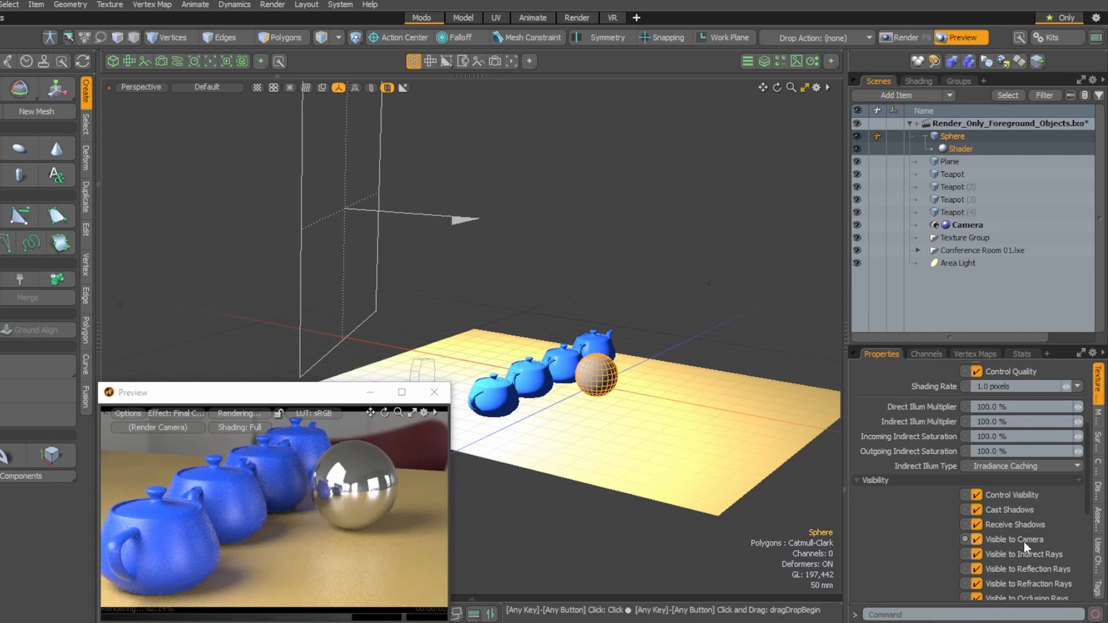
Turn off Visible to Camera for the Base Shader.
left_click(923, 80)
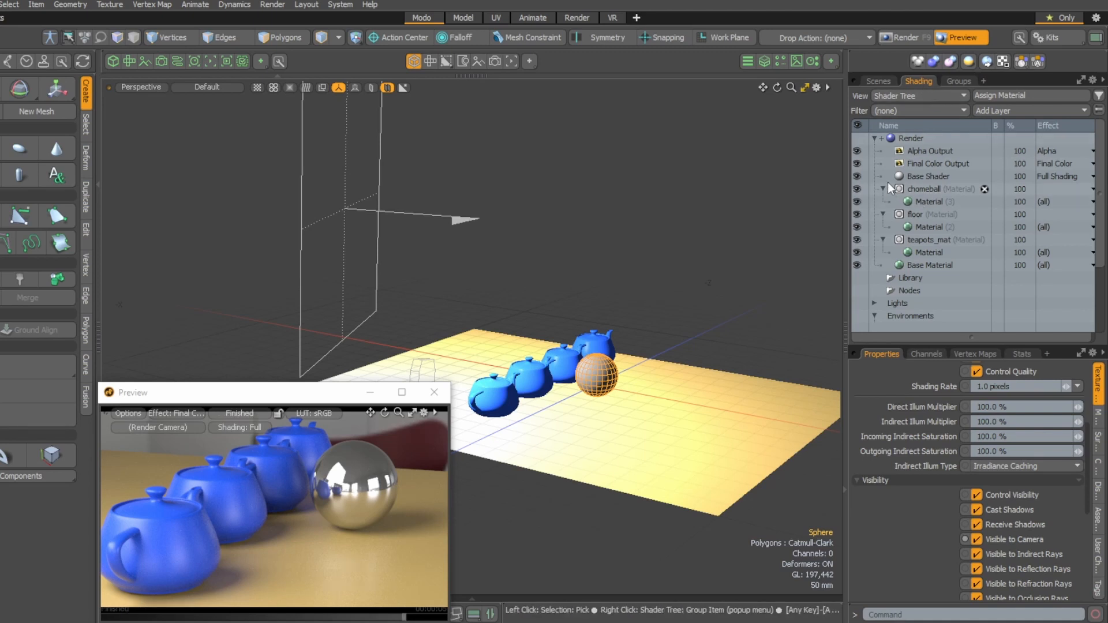
left_click(929, 177)
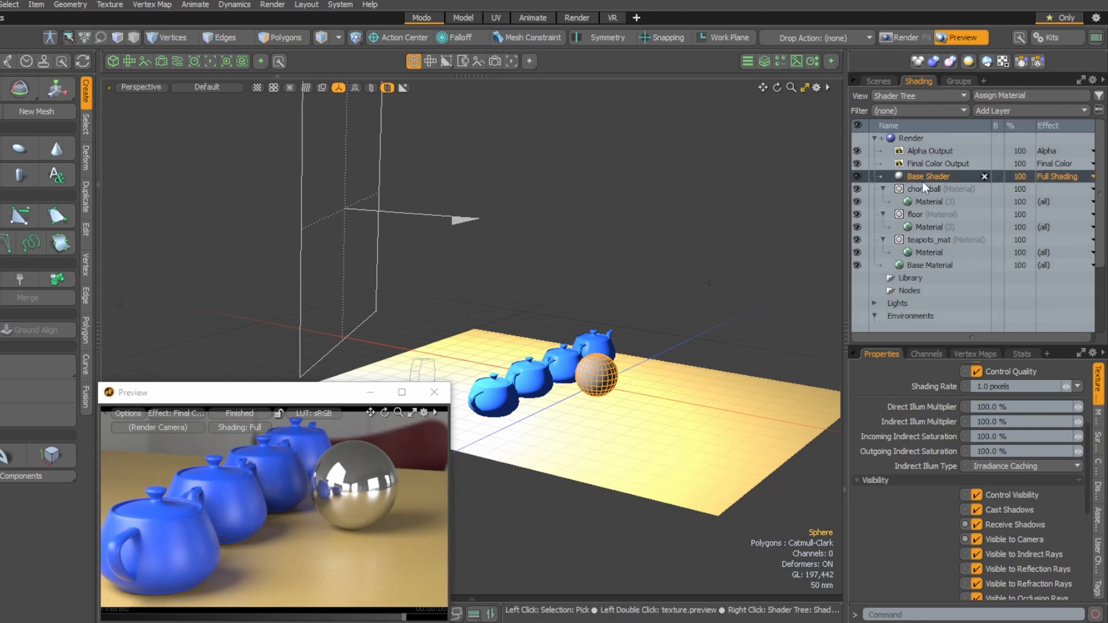
left_click(1003, 538)
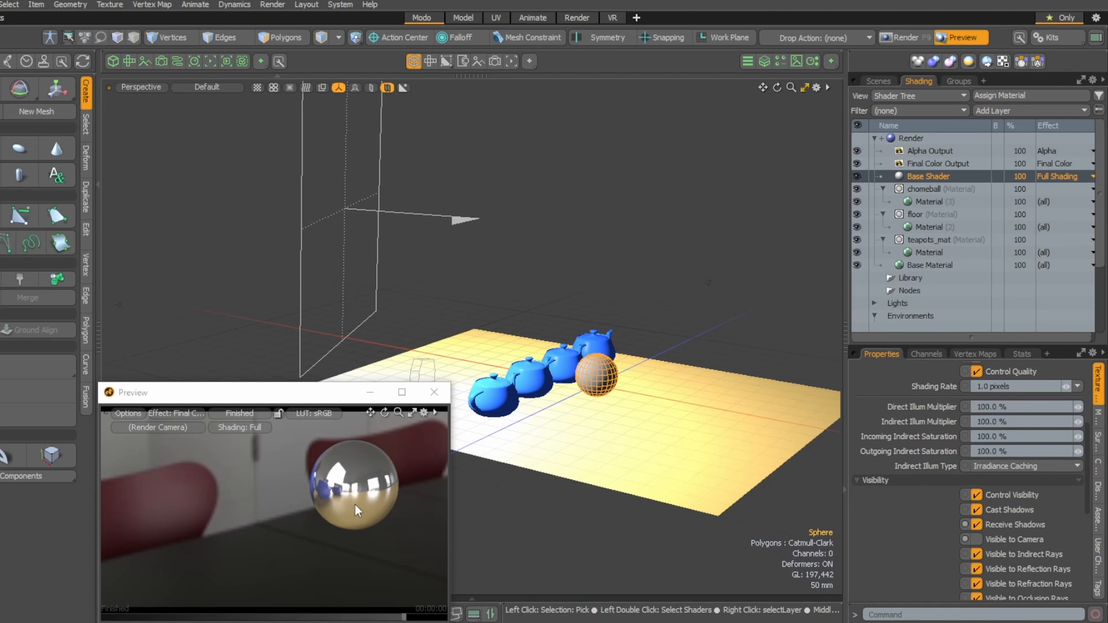
Toggle the Base Shader's Visible to Indirect Rays and Visible to Reflection Rays options off and back on.
scroll(1042, 556, "down", 1)
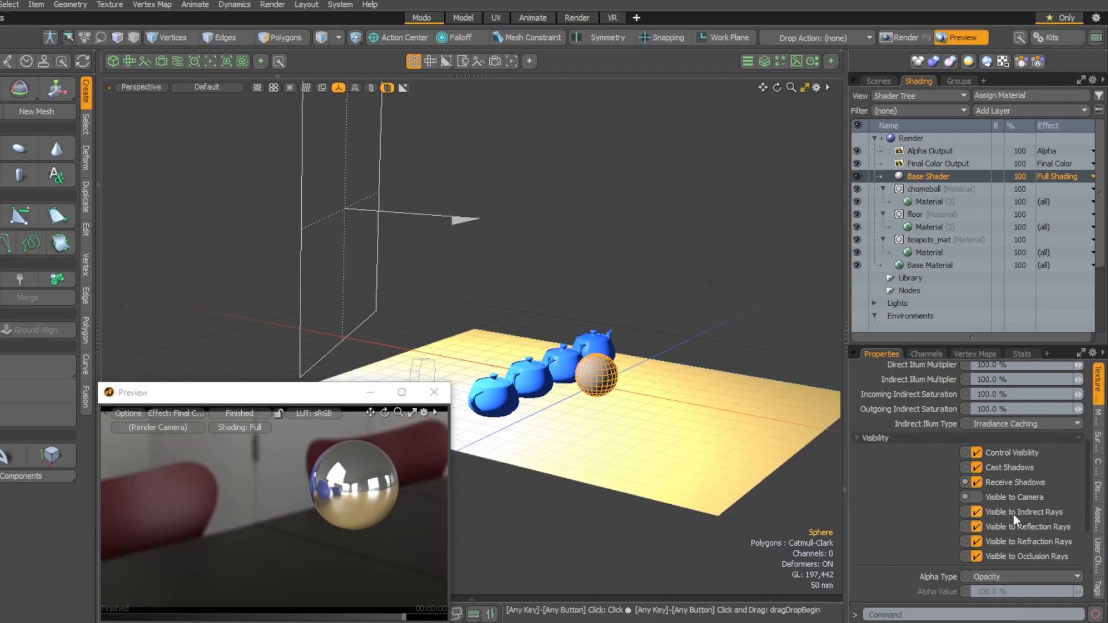
left_click(977, 513)
left_click(975, 527)
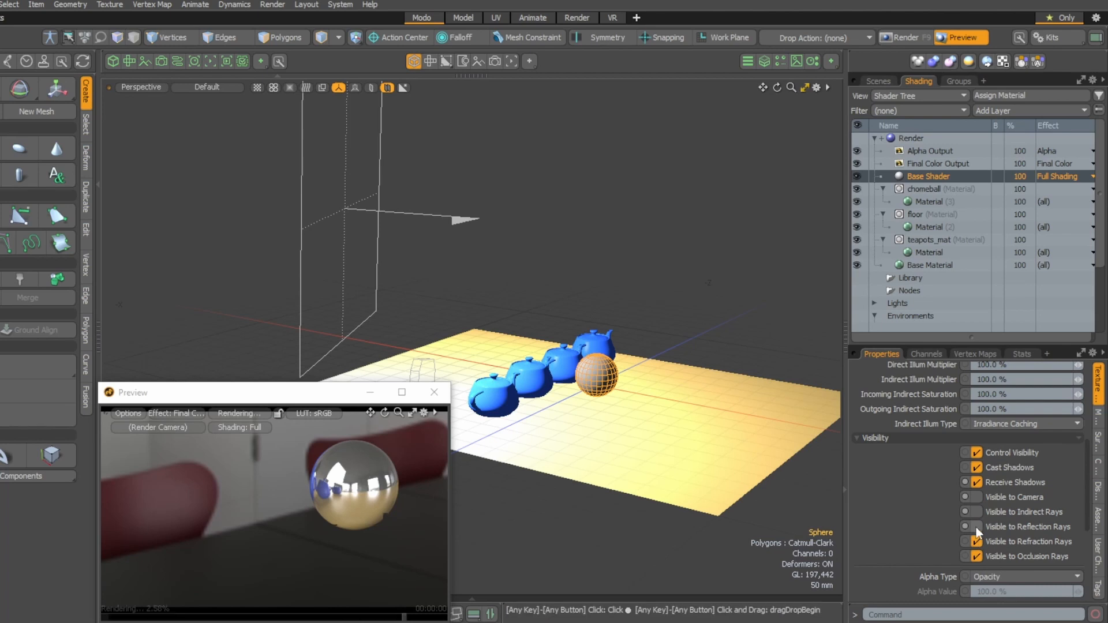
left_click(977, 527)
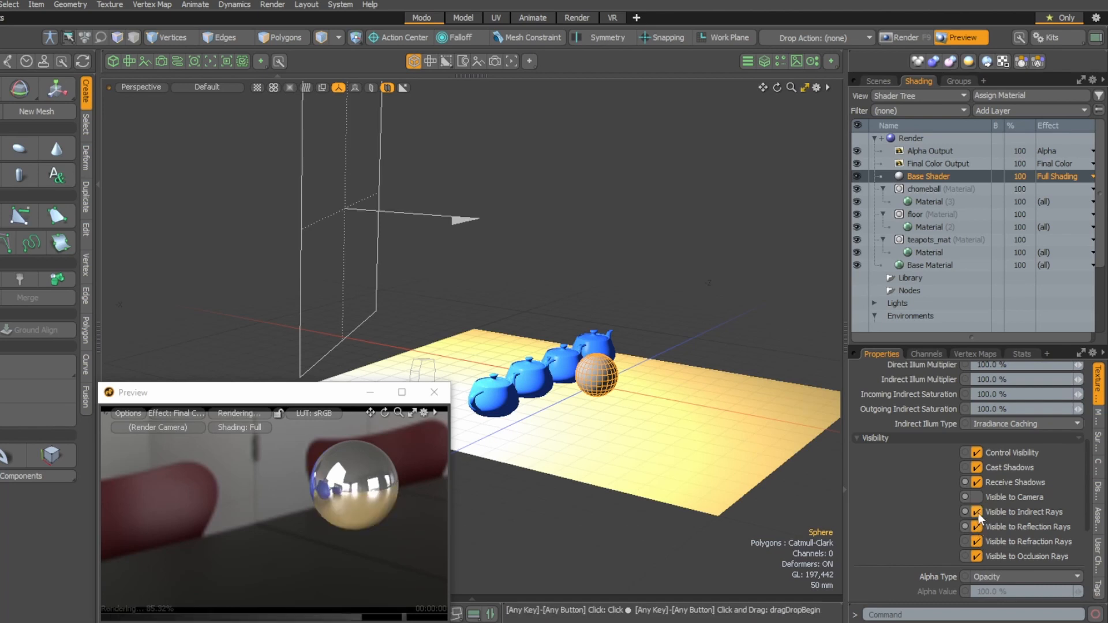
left_click(978, 512)
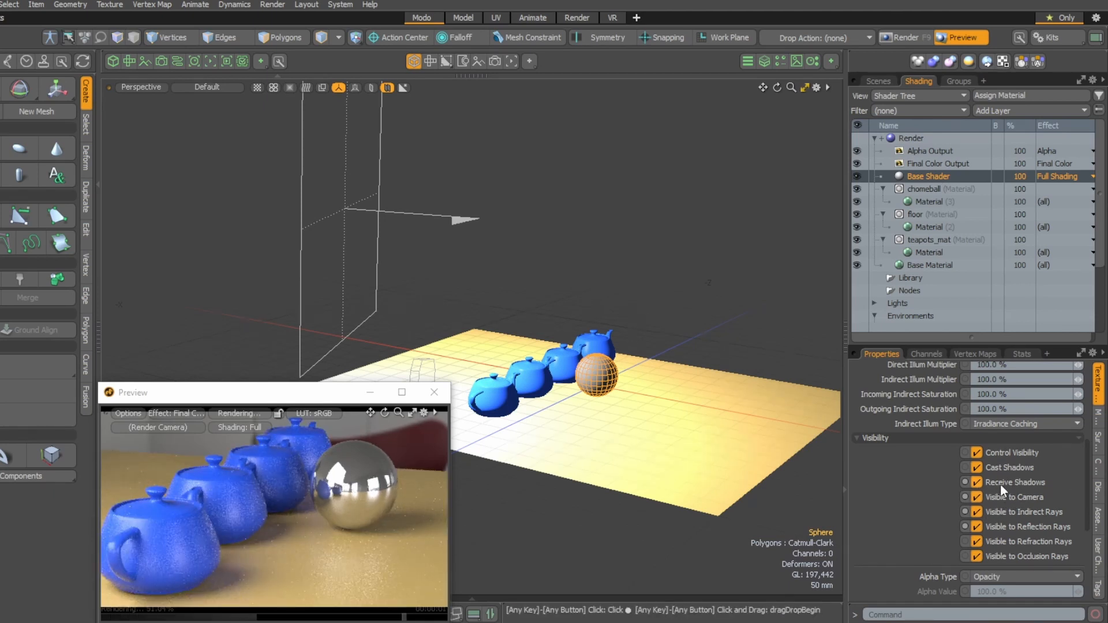
Delete the item shader from the sphere.
left_click(879, 80)
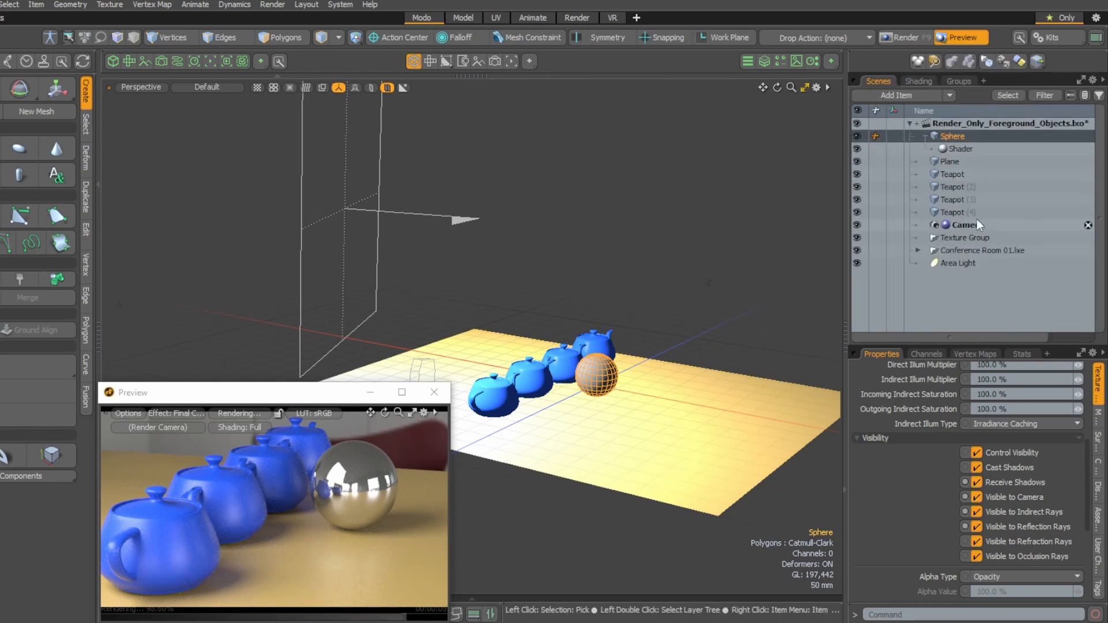
left_click(961, 149)
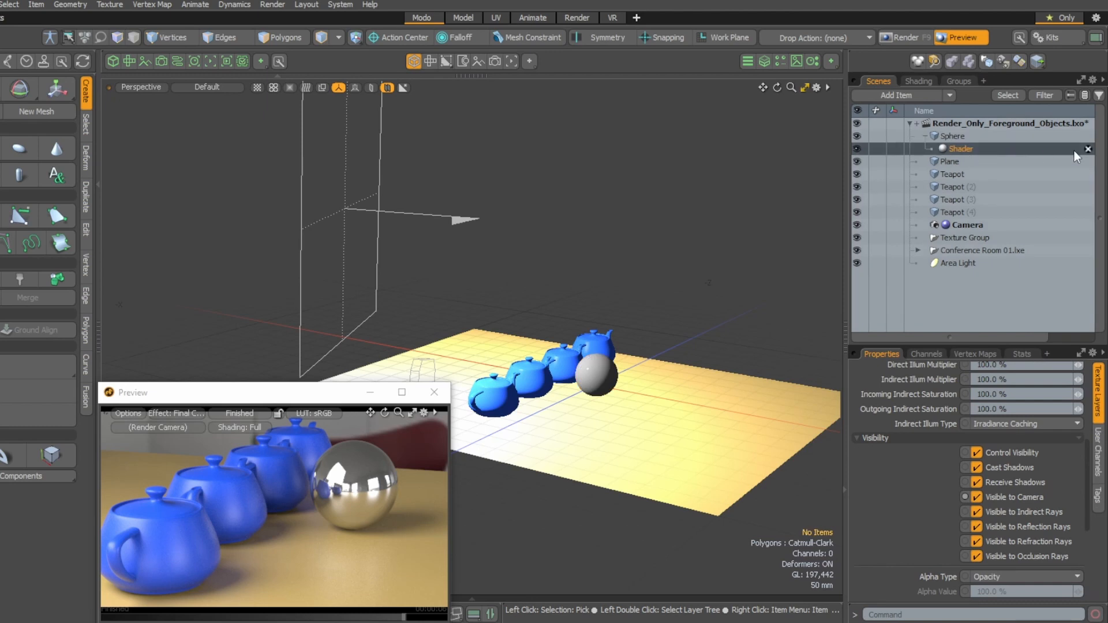
left_click(1089, 149)
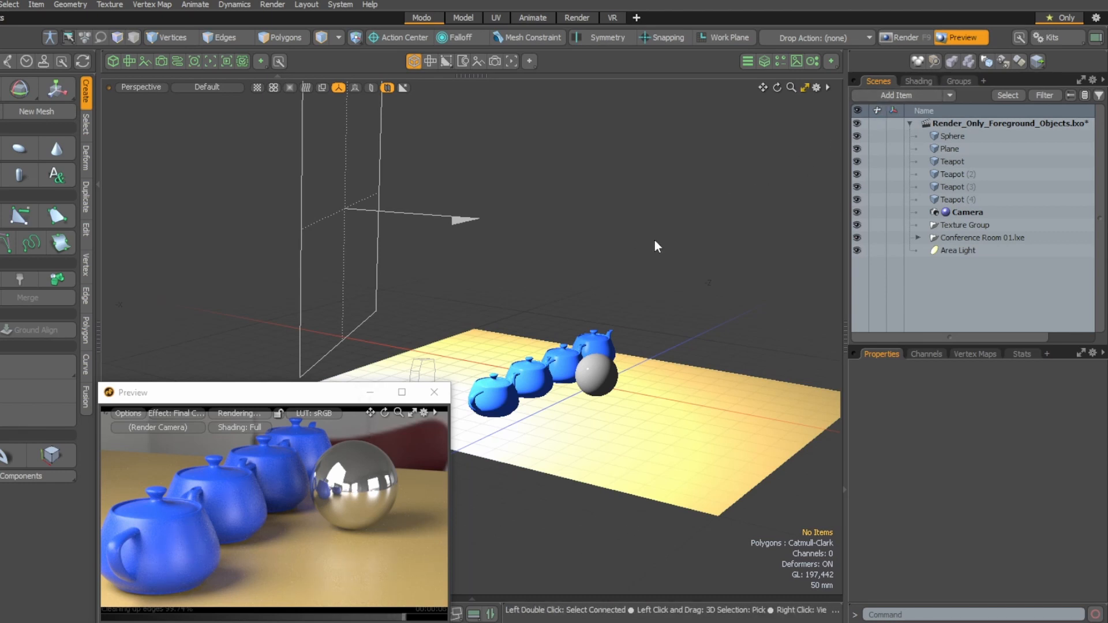
Select the sphere and duplicate it twice.
key("alt")
left_click_drag(616, 409, 650, 439, "alt")
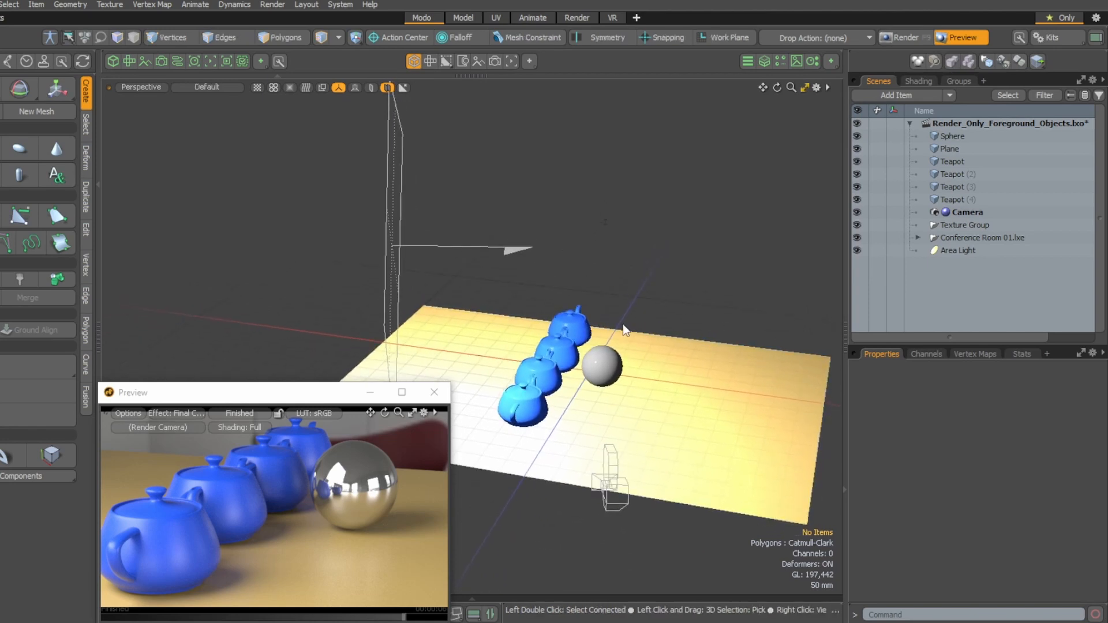
left_click(957, 81)
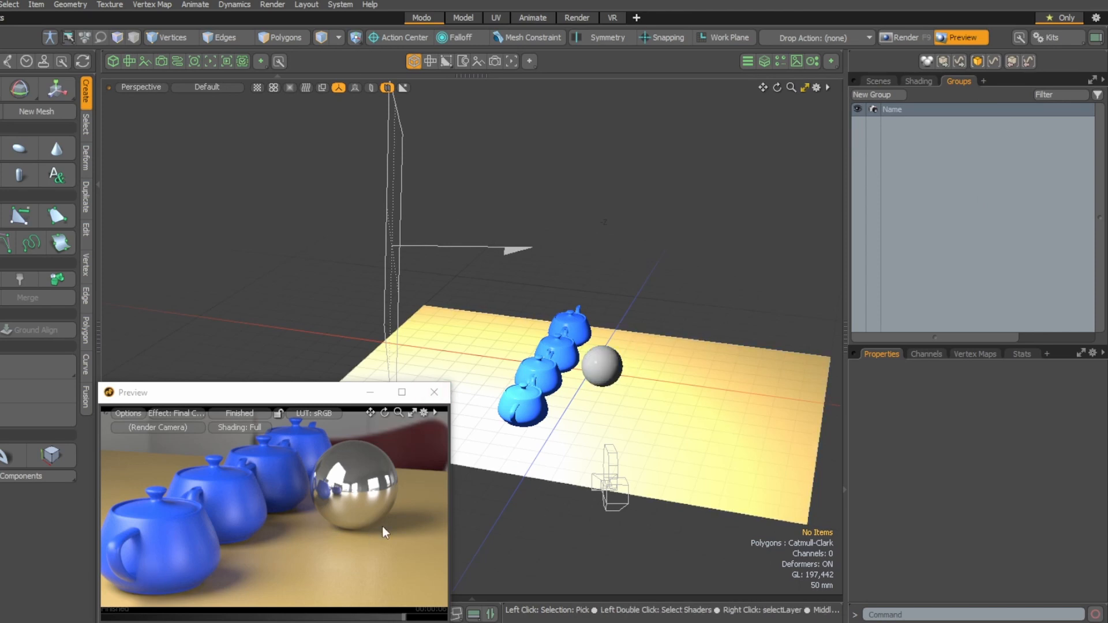
left_click(601, 376)
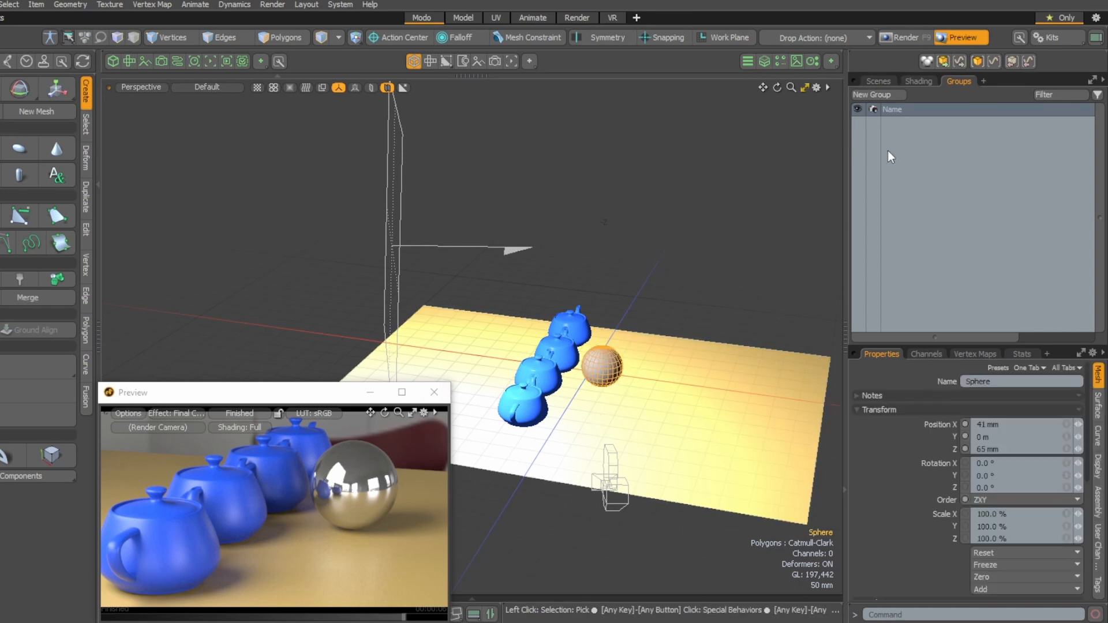
left_click(890, 80)
left_click_drag(673, 185, 669, 217, "alt")
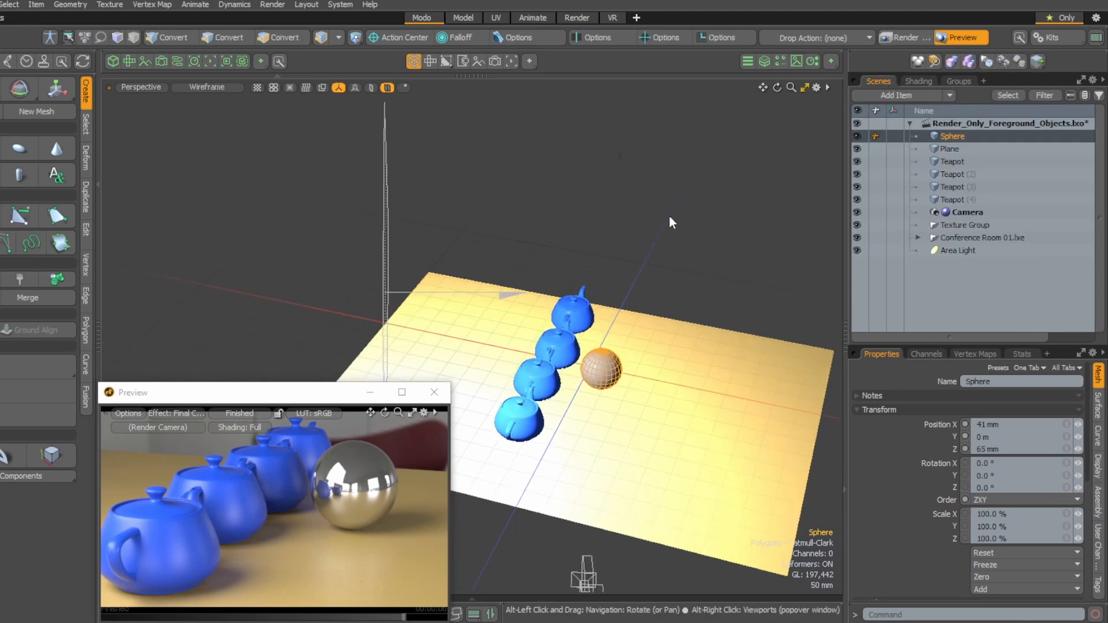
key("ctrl+d")
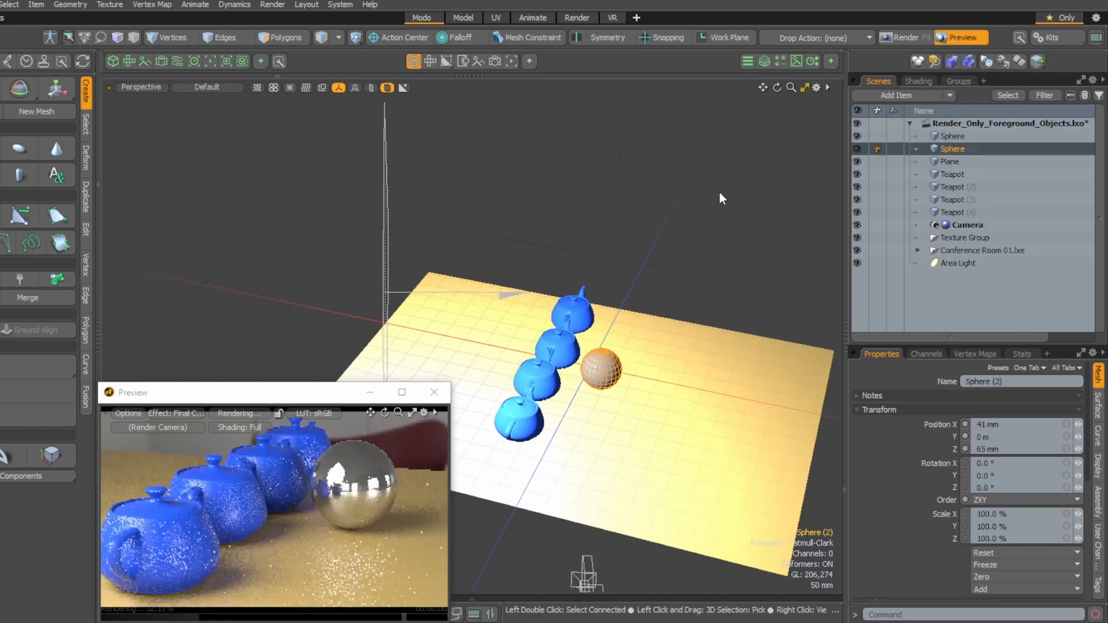
key("ctrl+d")
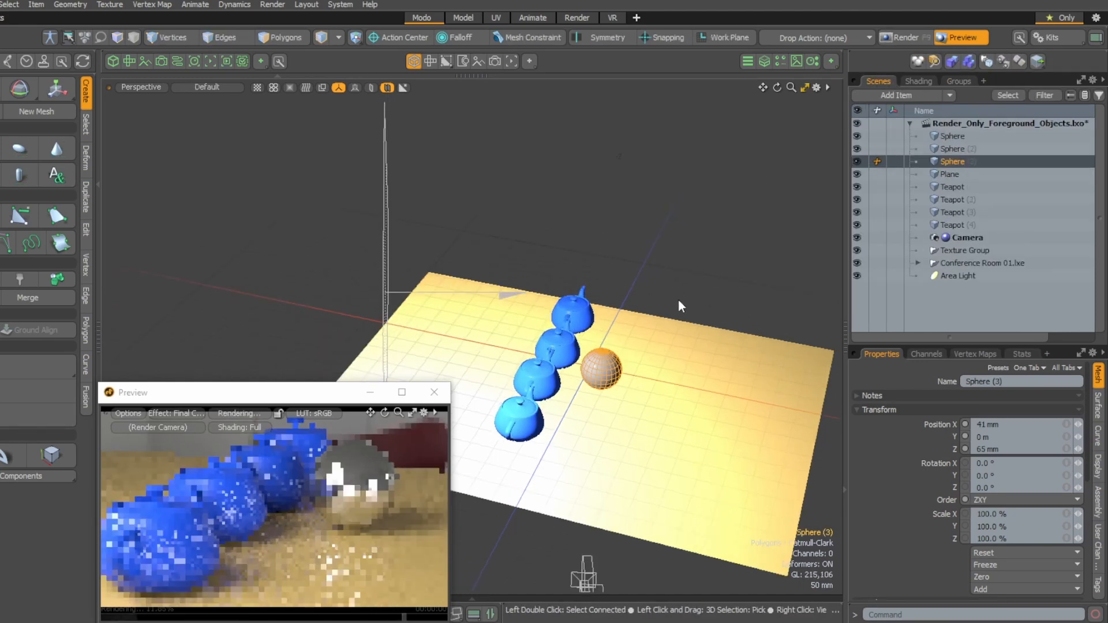
Move the newest sphere copy back along Z by 130 mm, to a Z position of -65 mm.
key("w")
left_click_drag(659, 330, 629, 375, "alt")
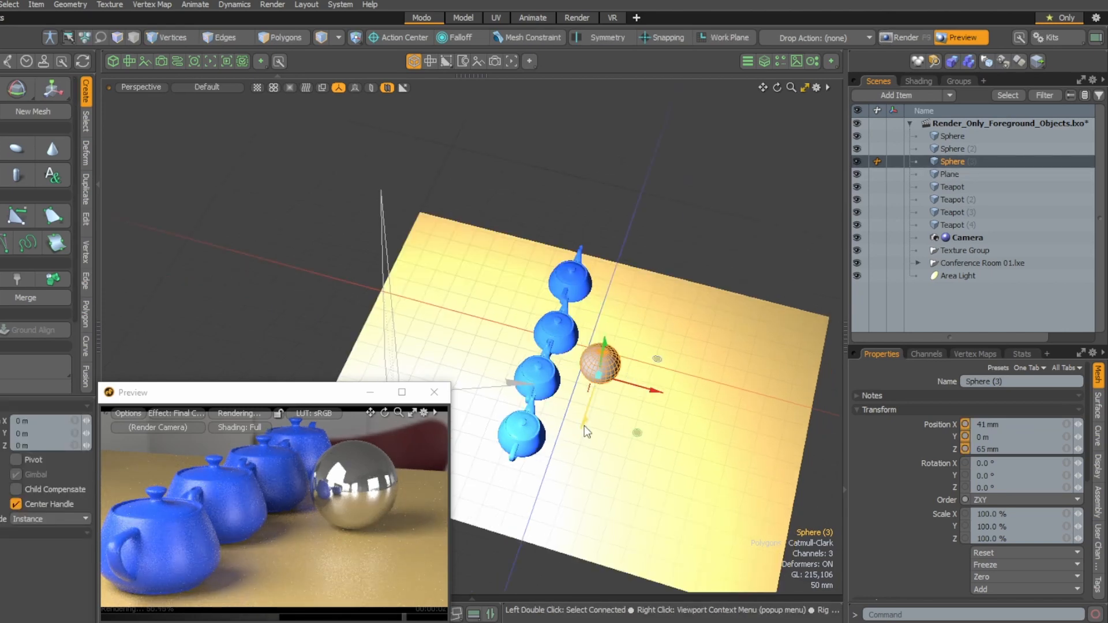
left_click_drag(585, 426, 600, 379)
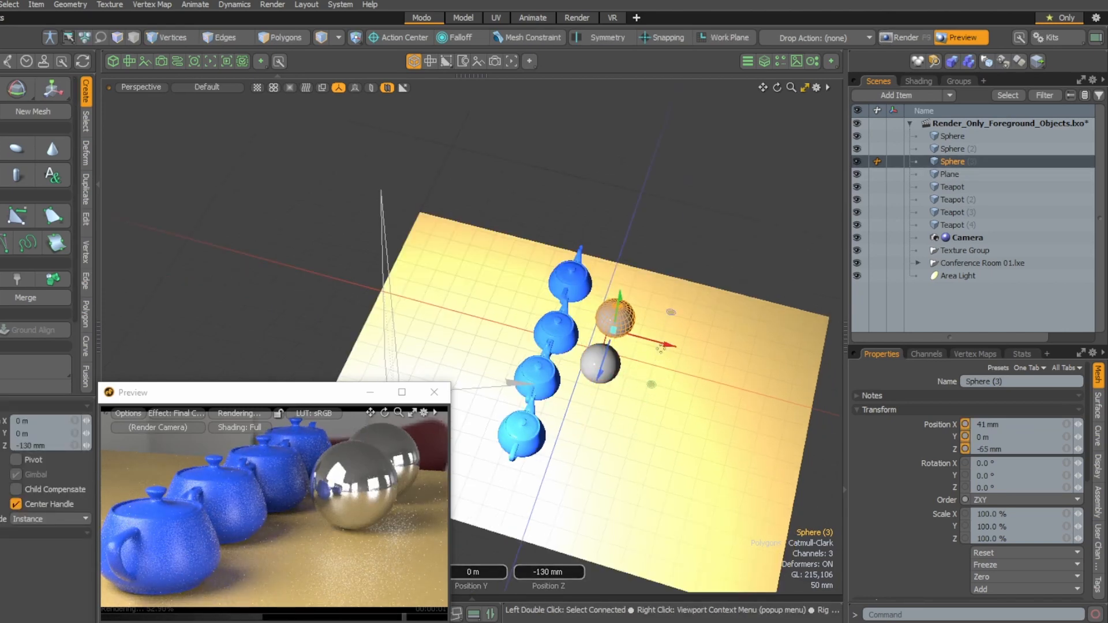
key("space")
Move the Sphere (2) copy beside the other two spheres, to about X 112 mm and Z -10 mm.
left_click(953, 137)
left_click(957, 149)
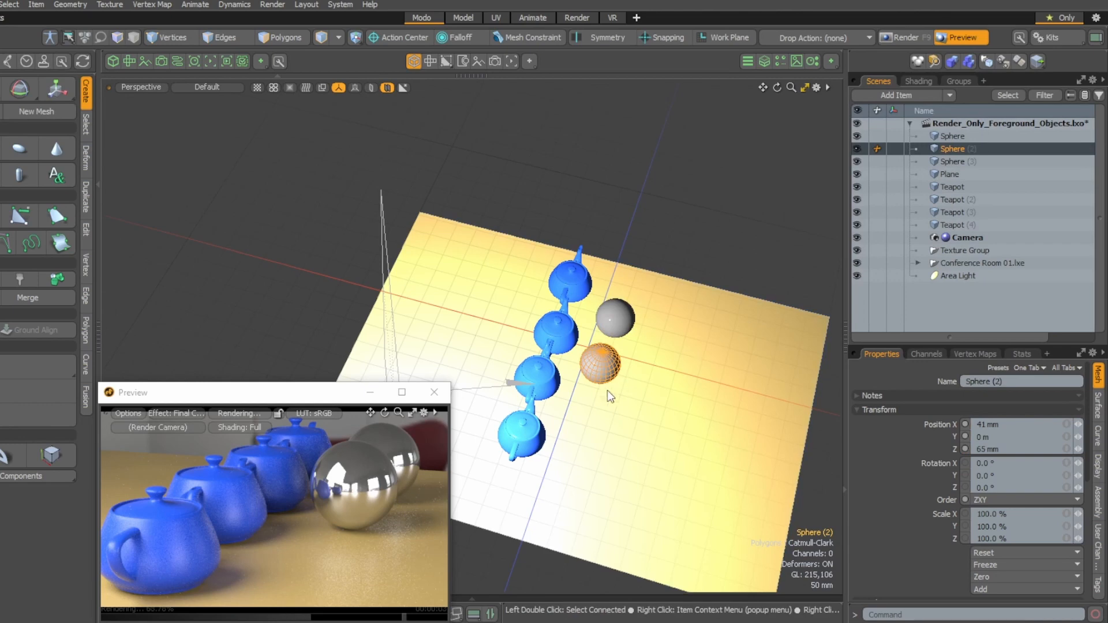
key("w")
left_click_drag(635, 434, 679, 413)
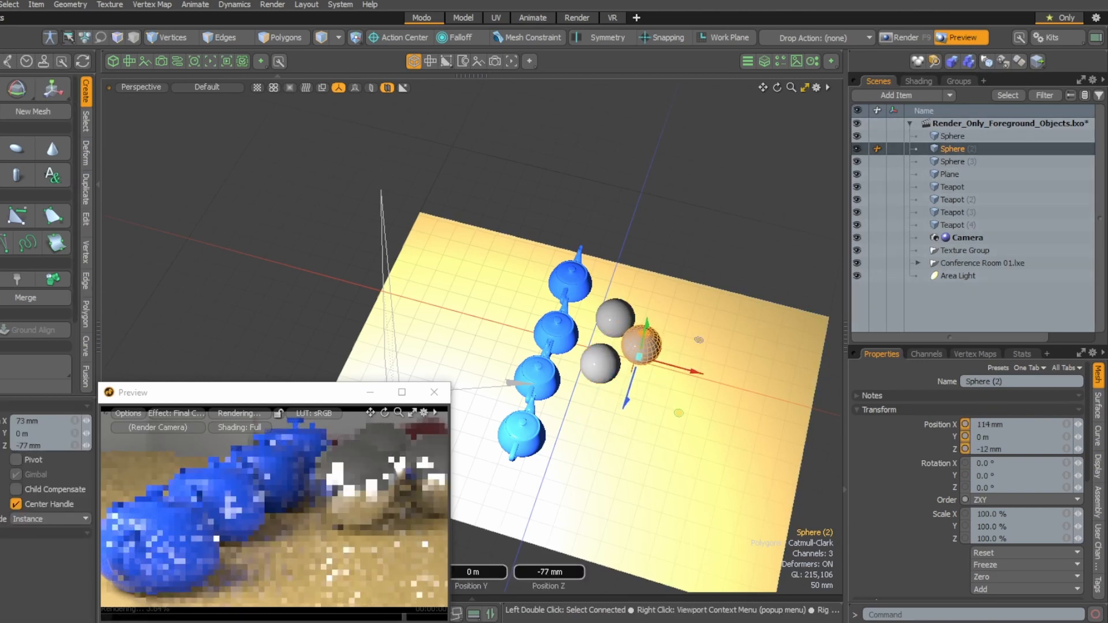
key("space")
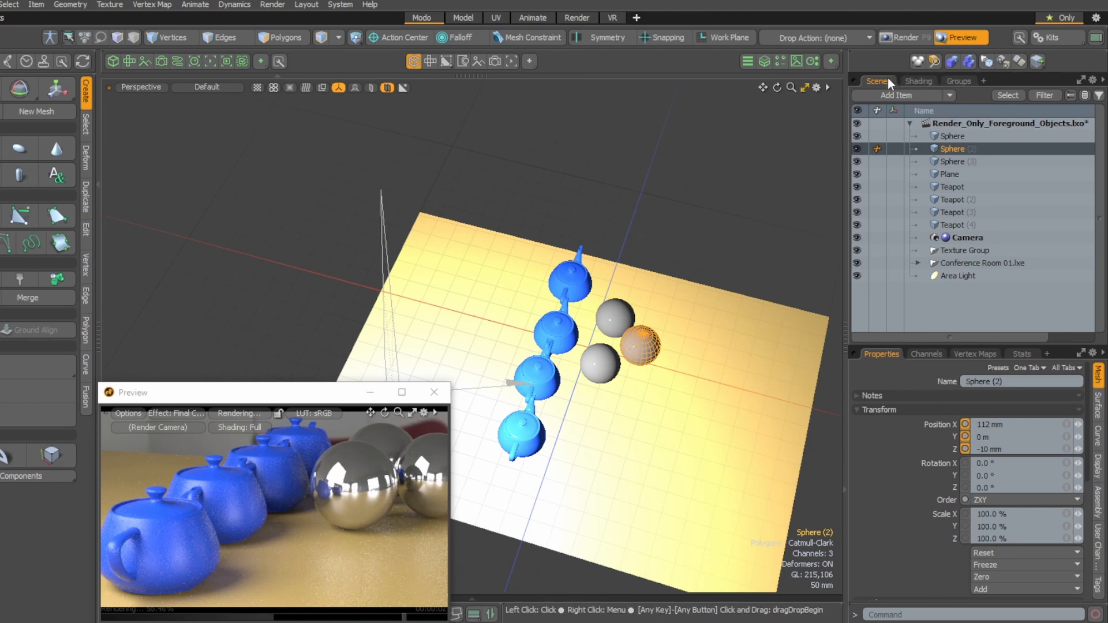
Select all three spheres and create a Standard group named FG from the selected items.
left_click(959, 81)
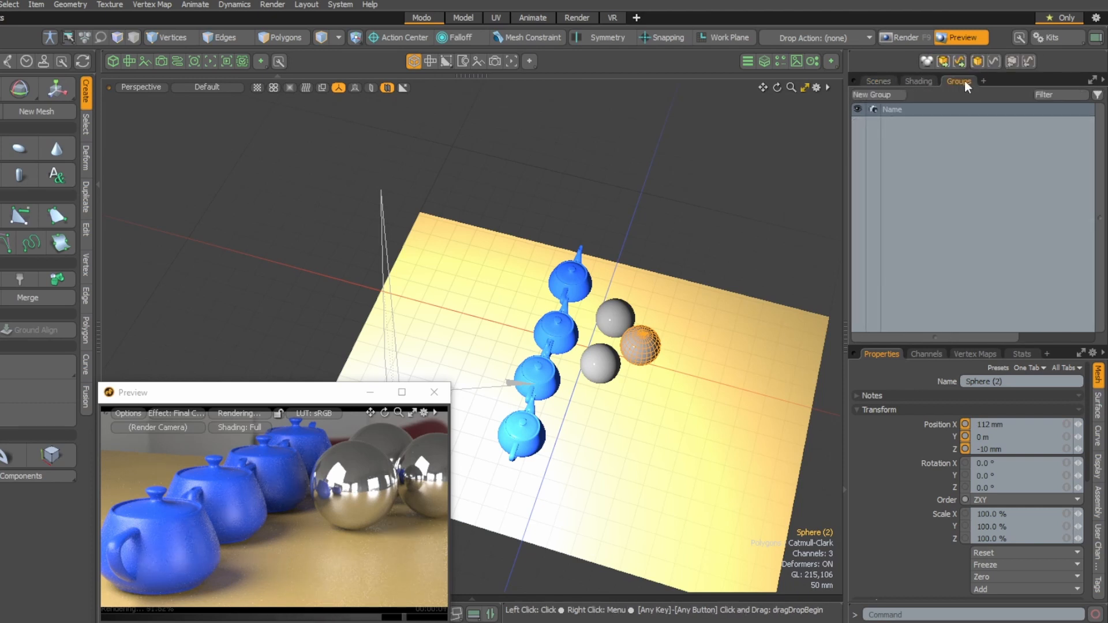
left_click(601, 365, "shift")
left_click(610, 310, "shift")
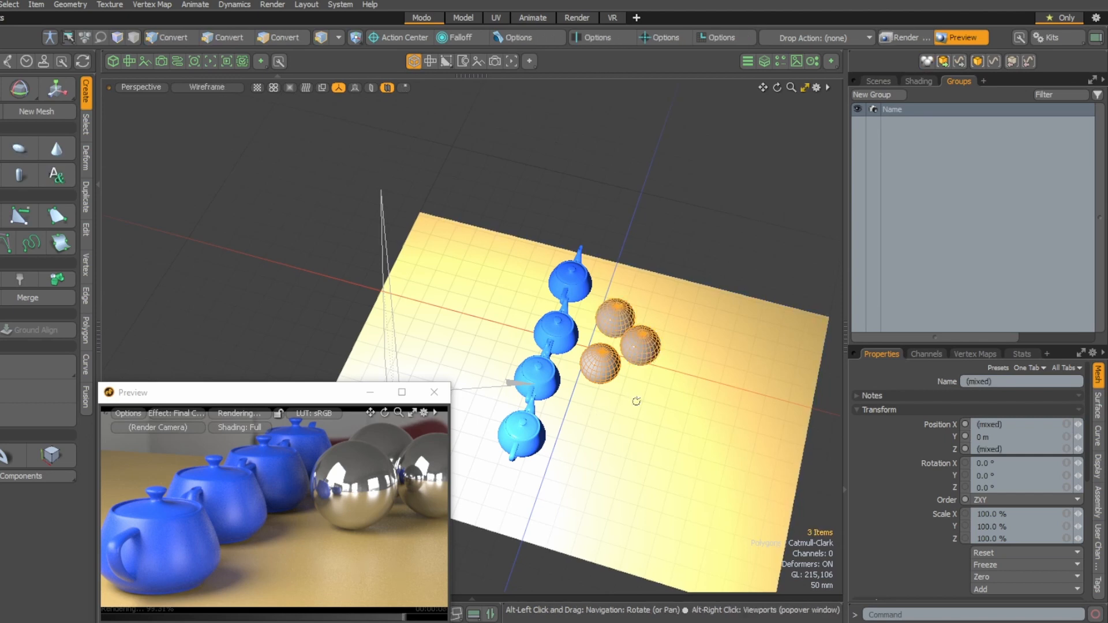
left_click_drag(638, 396, 636, 342, "alt")
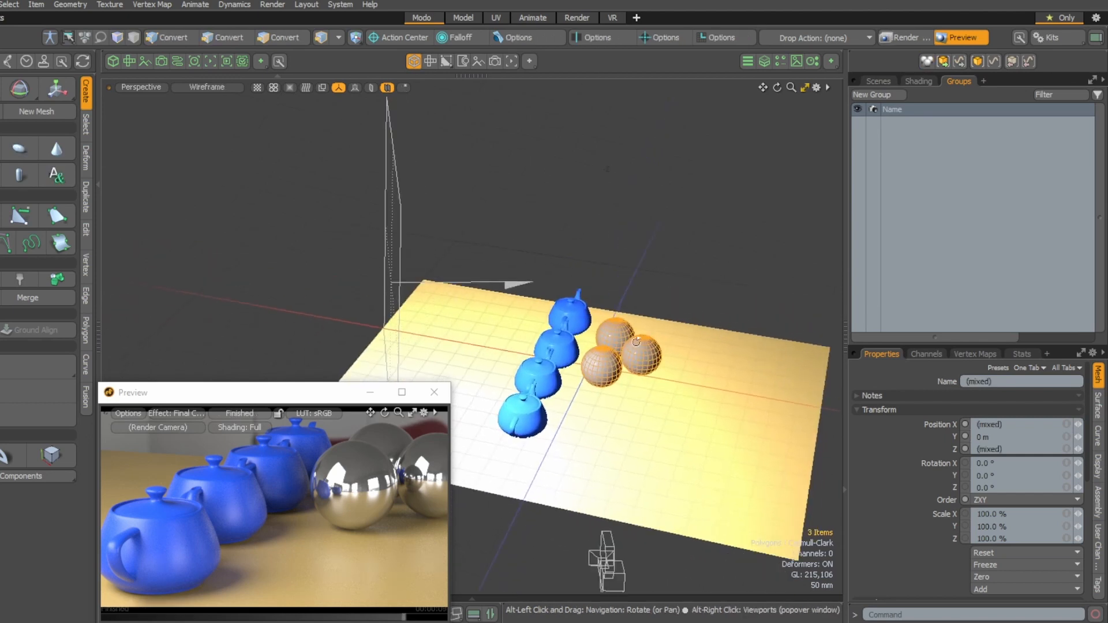
left_click(886, 95)
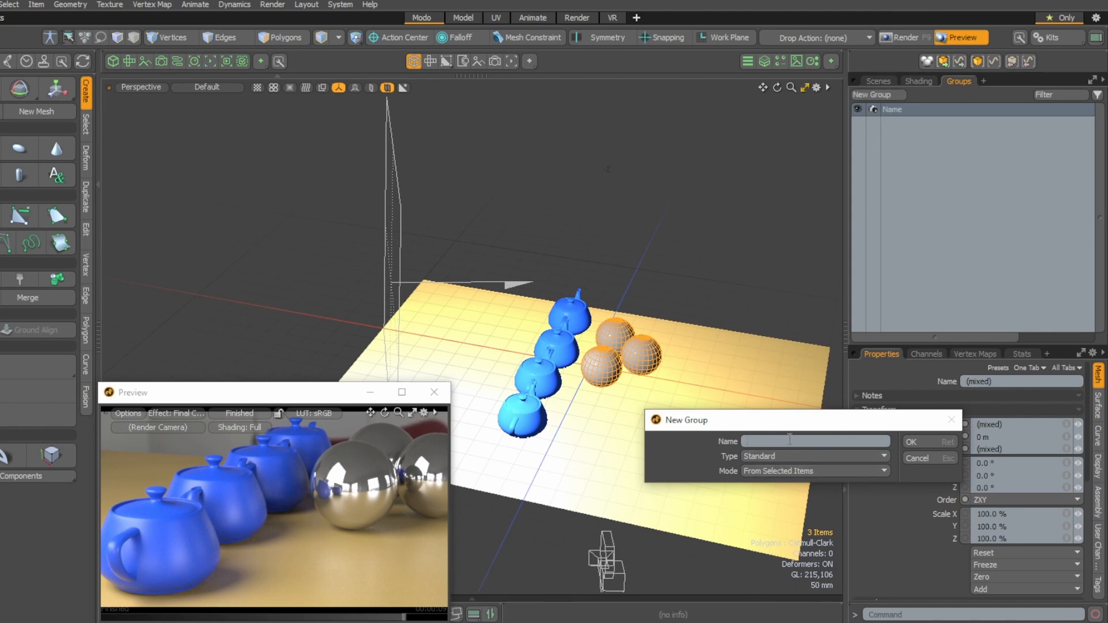
type("FG")
left_click(925, 443)
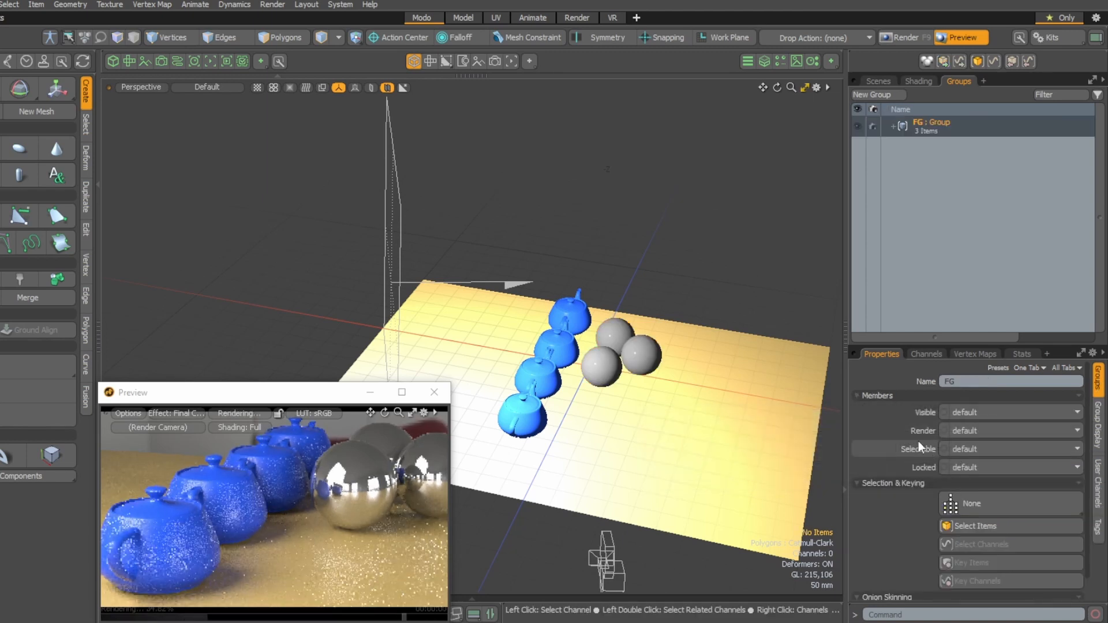
Select the plane and all four teapots and create a group named BG from the selected items.
left_click(744, 380)
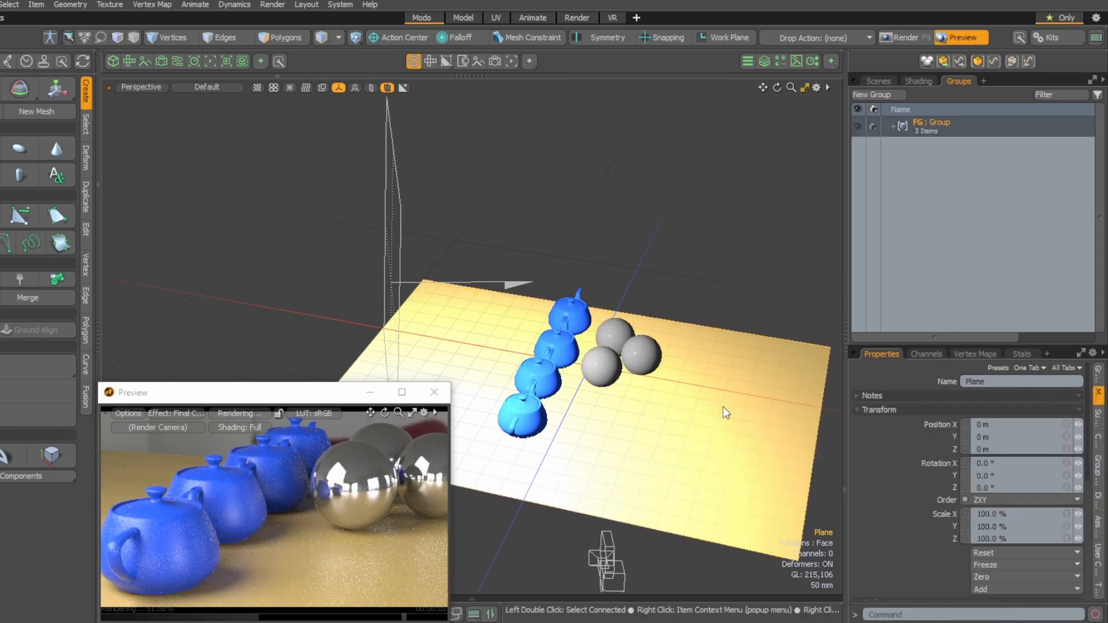
left_click(525, 430, "shift")
left_click(540, 378, "shift")
left_click(555, 347, "shift")
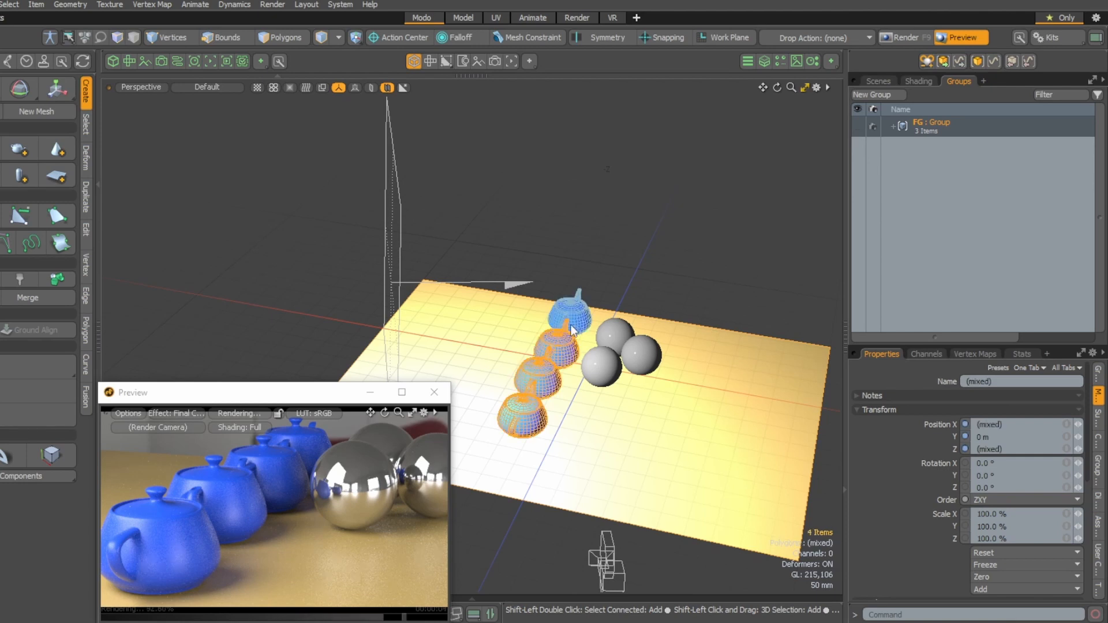
left_click(575, 315, "shift")
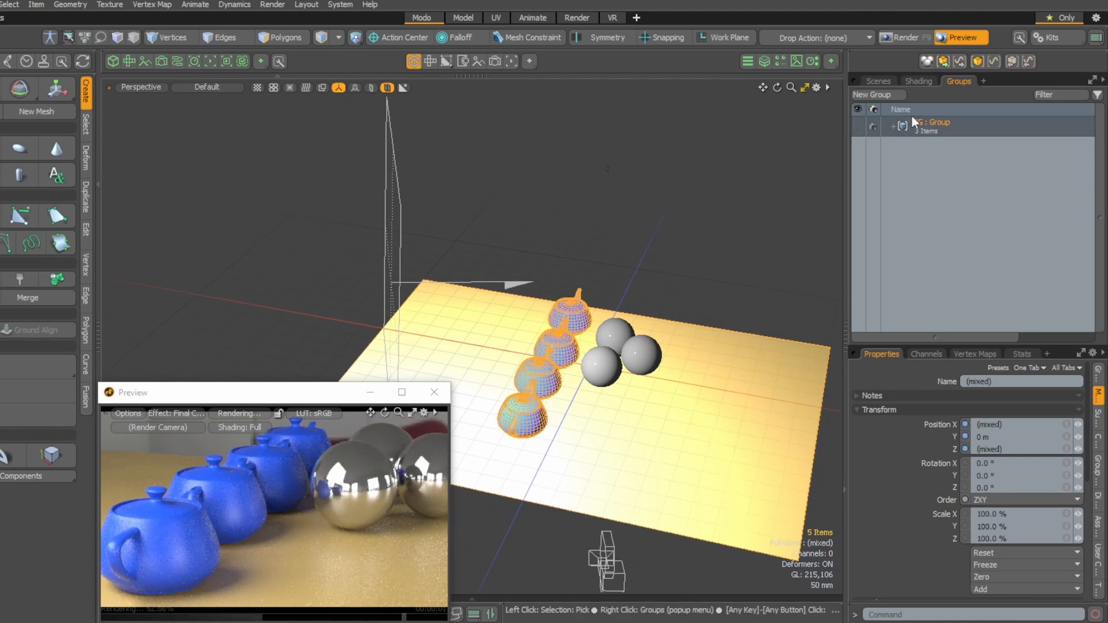
left_click(892, 96)
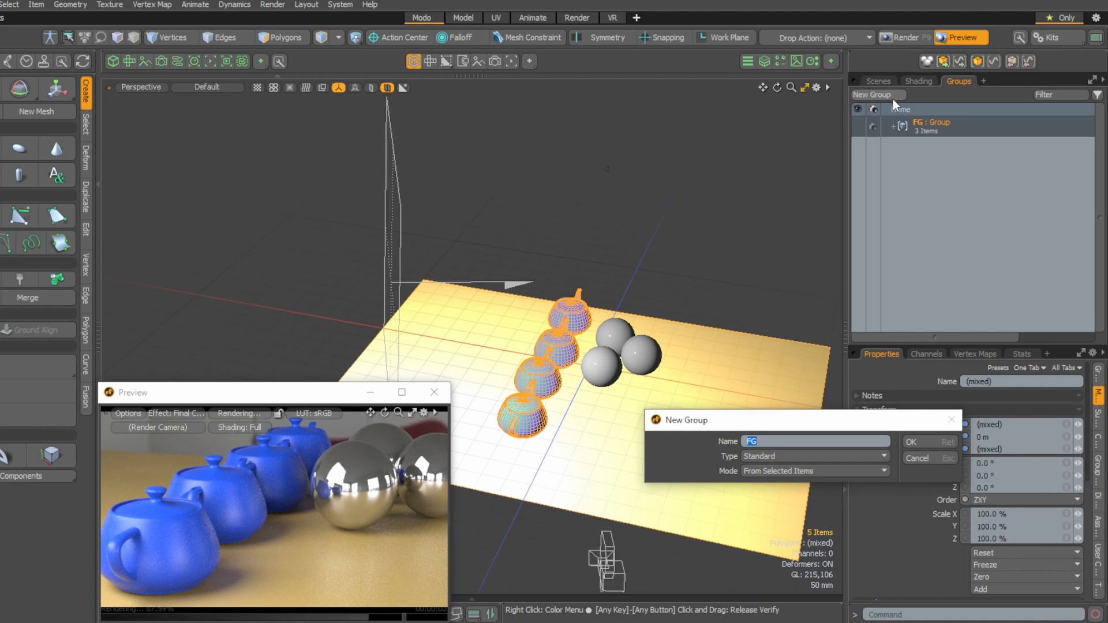
type("BG")
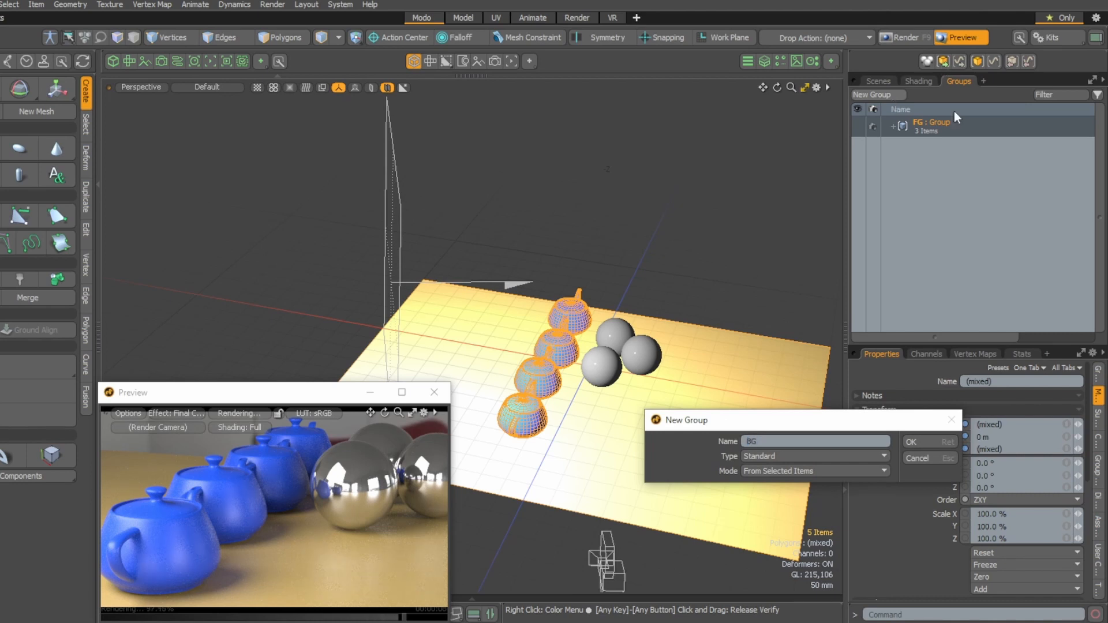
left_click(919, 444)
Expand the FG and BG groups and check which items each one contains.
left_click(893, 126)
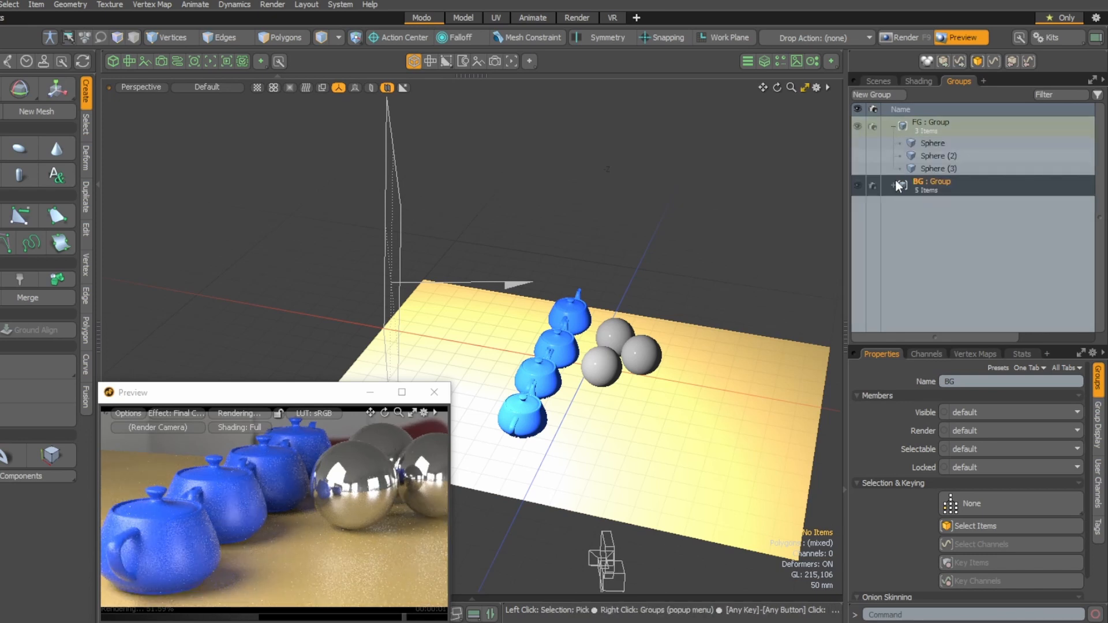
left_click(893, 185)
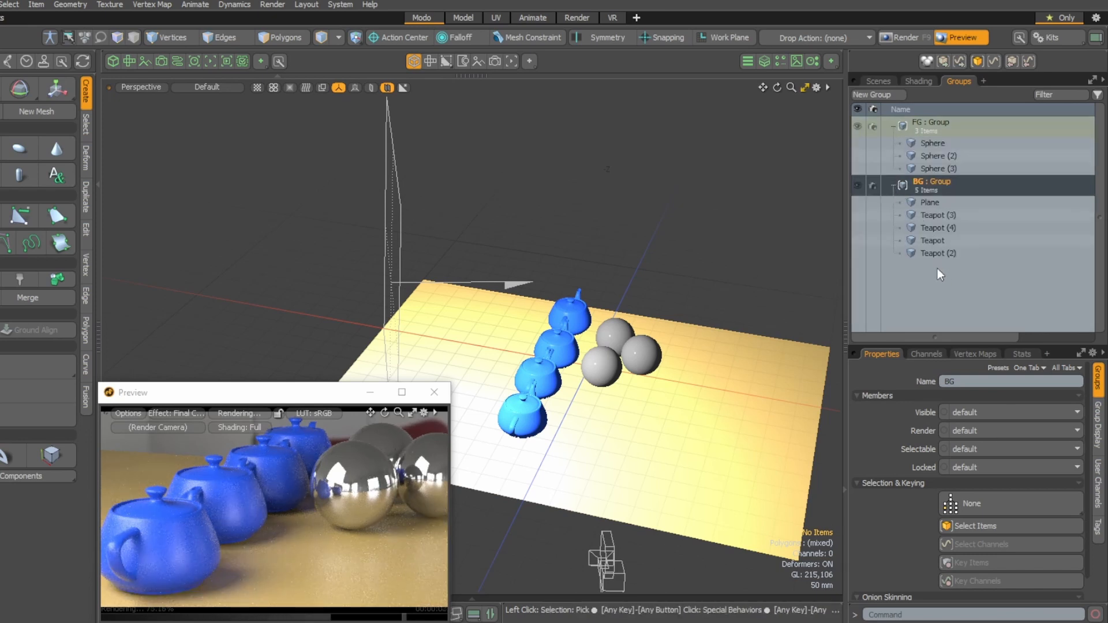
left_click(939, 146)
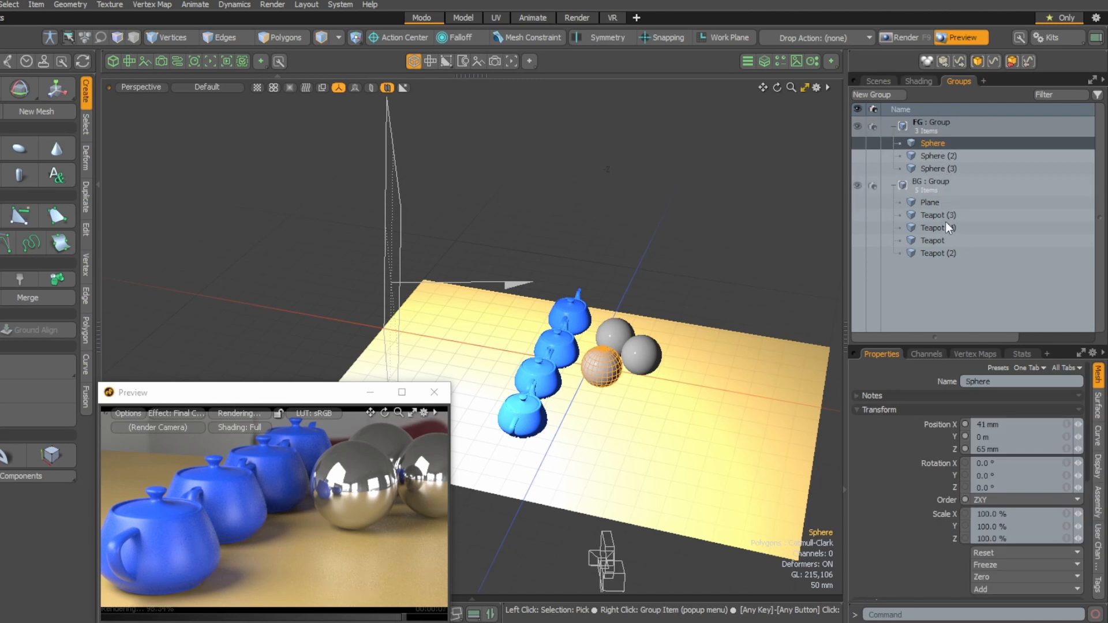
left_click(944, 219)
left_click(939, 184)
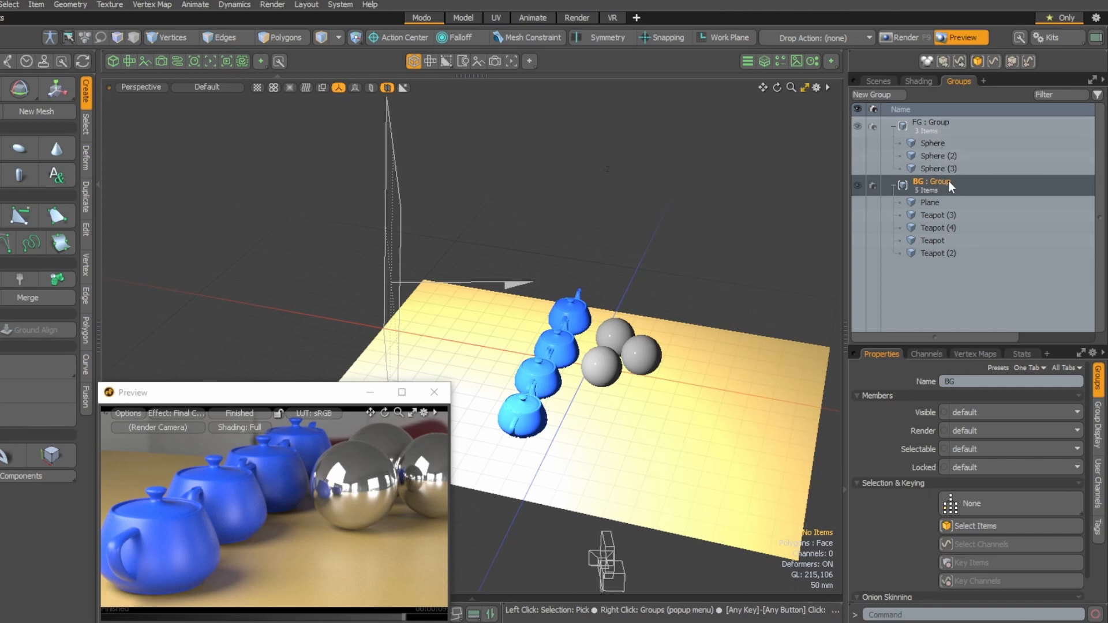
Add a Group layer directly beneath the Base Shader in the Shader Tree.
left_click(921, 82)
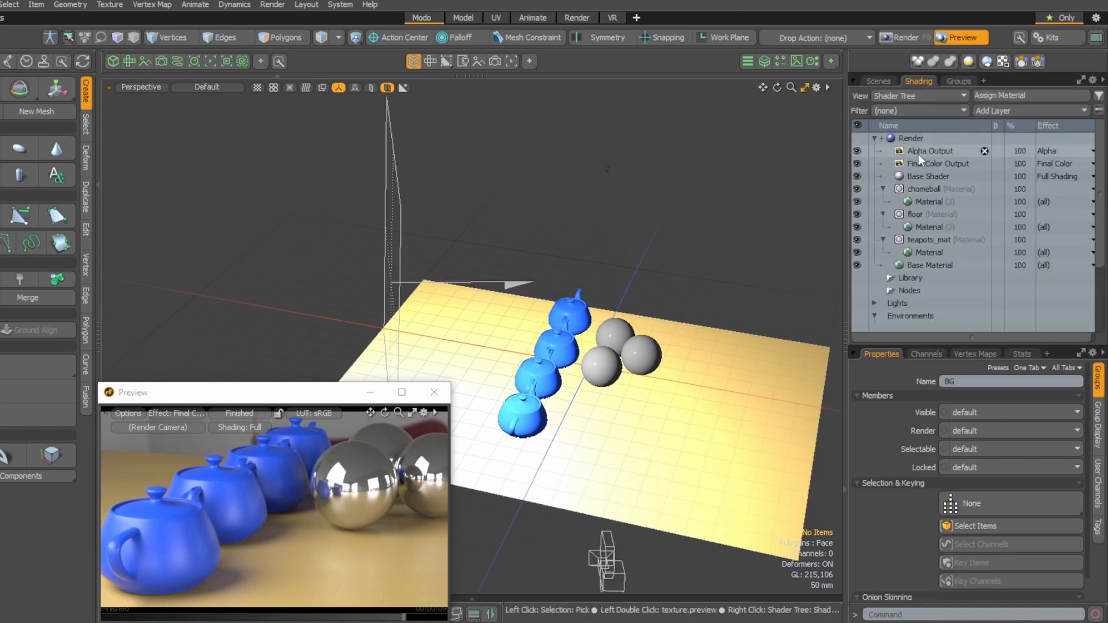
left_click(936, 179)
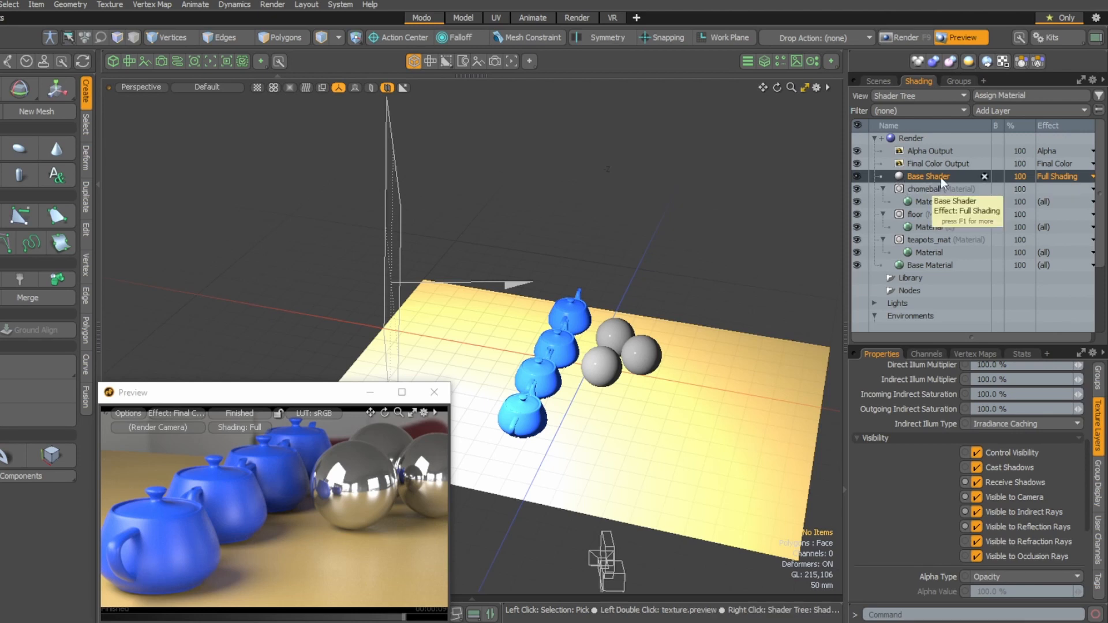
left_click(1013, 109)
left_click(1000, 125)
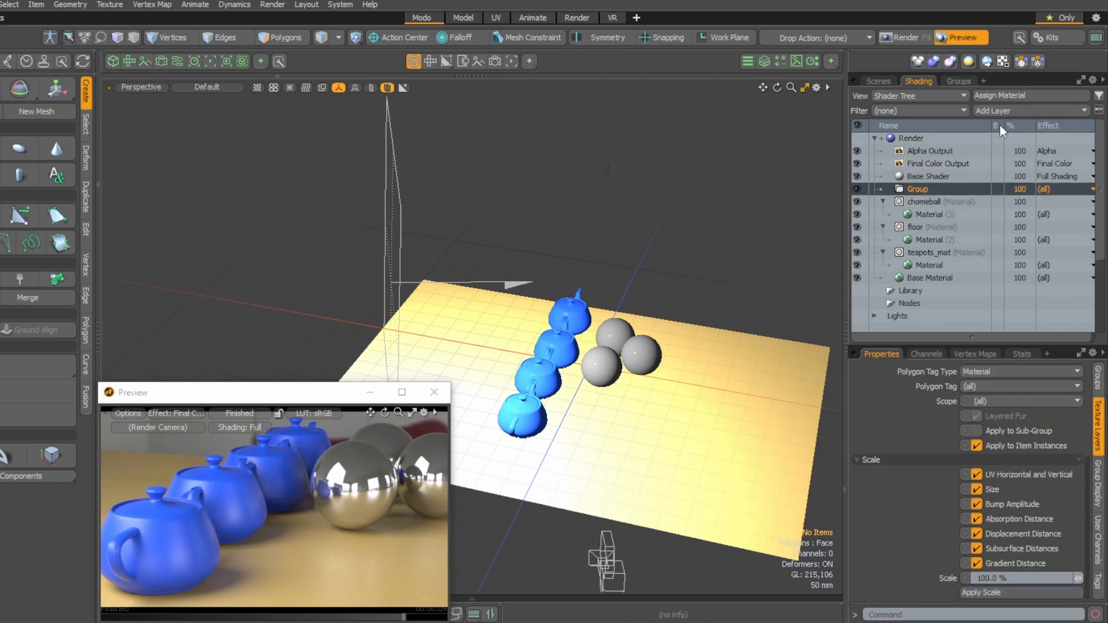
left_click(942, 188)
Set the new group layer's Item to FG and add a Shader inside it.
scroll(993, 427, "up", 3)
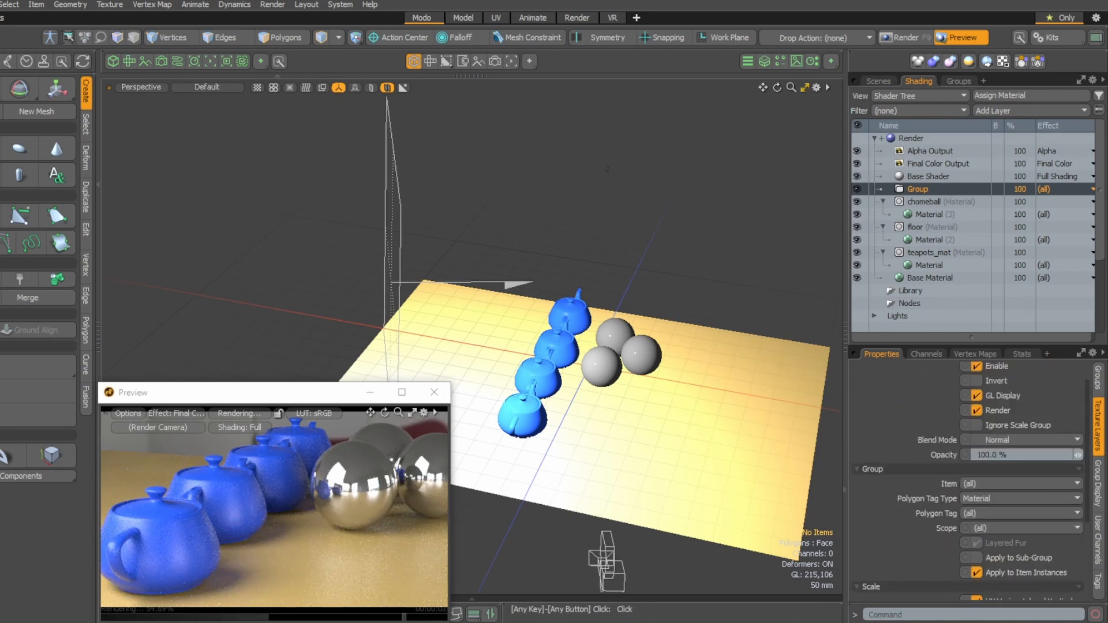
left_click(978, 487)
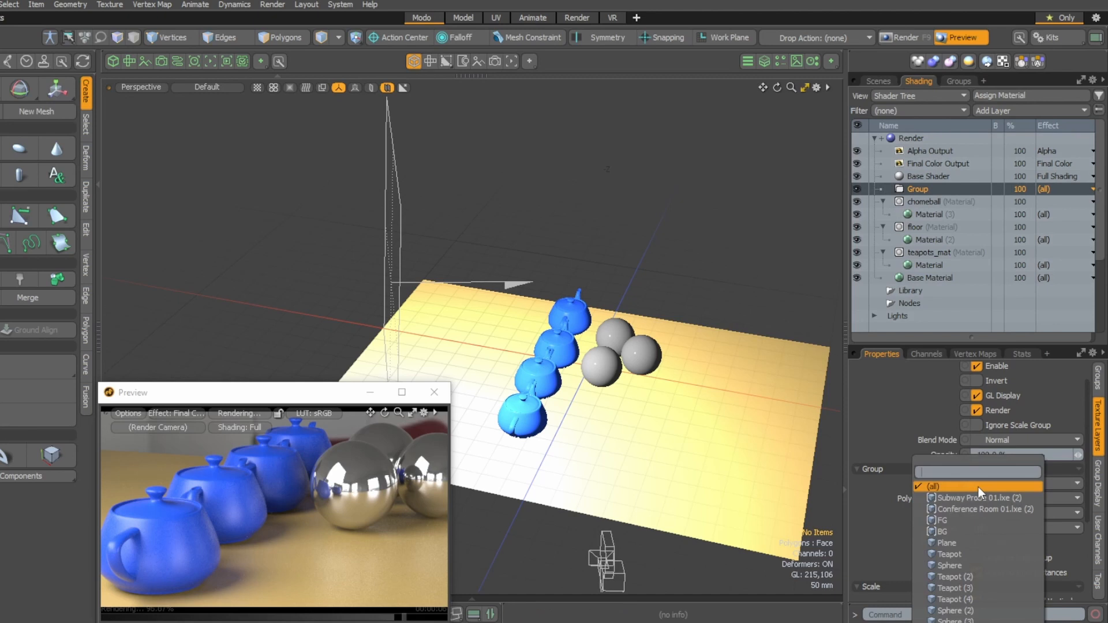
left_click(964, 522)
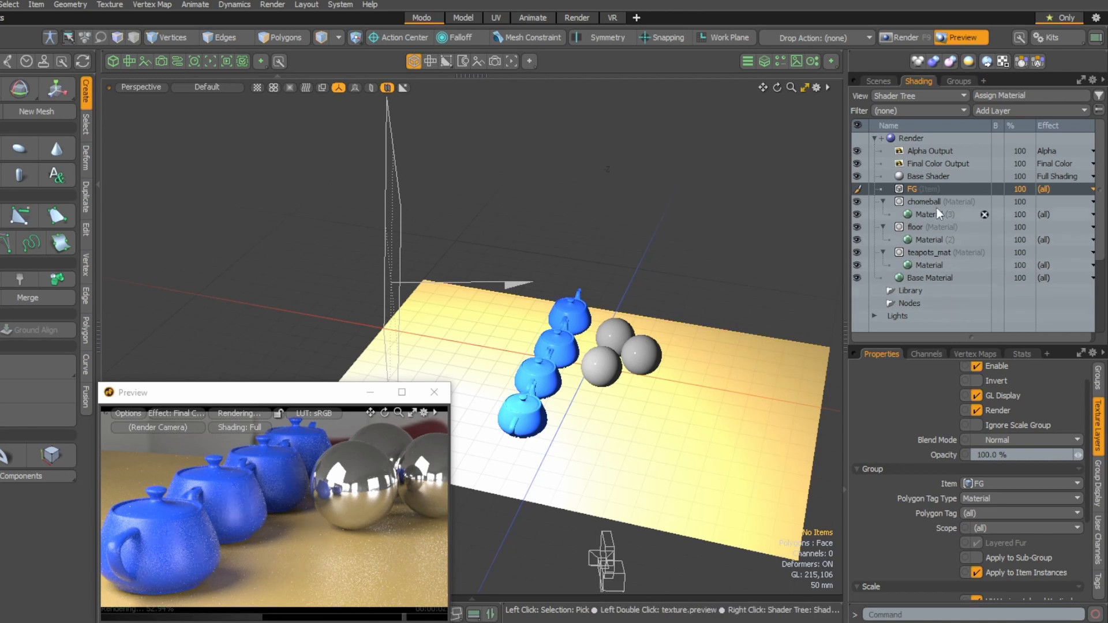
left_click(999, 112)
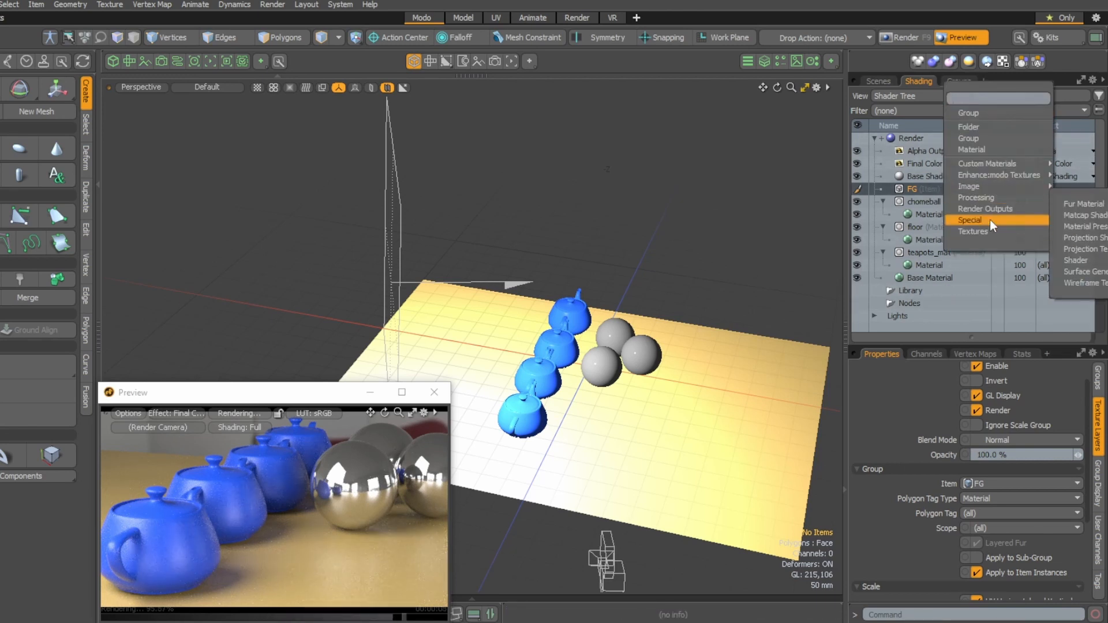
left_click(1070, 255)
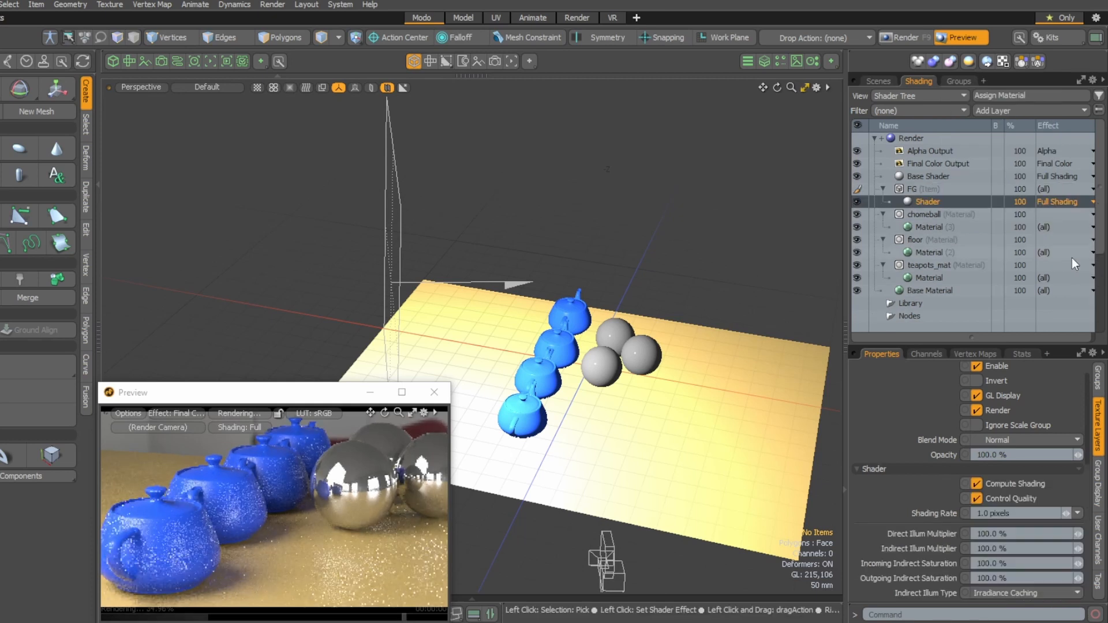
Add another Group layer and move it out of FG to sit between the Base Shader and the FG group.
left_click(926, 189)
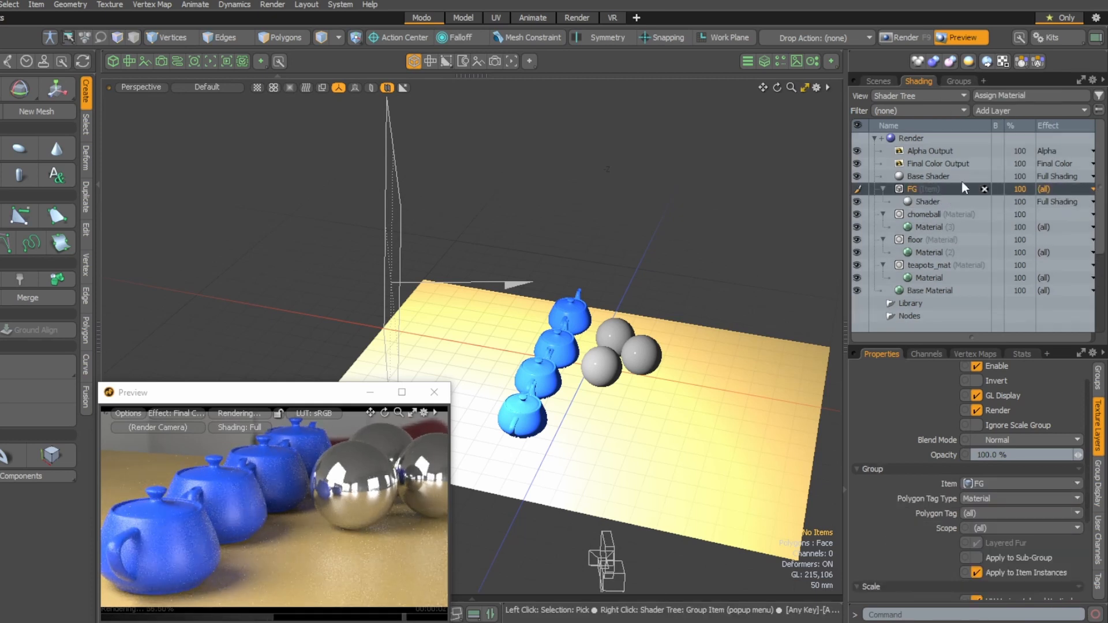
left_click(1009, 110)
left_click(999, 134)
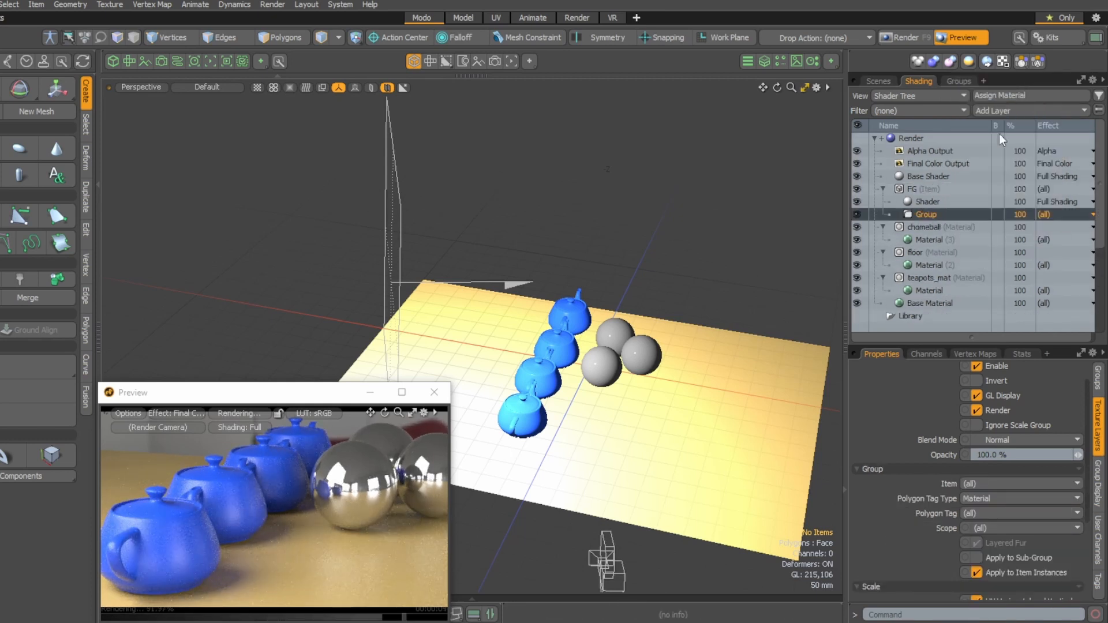
left_click_drag(919, 215, 923, 185)
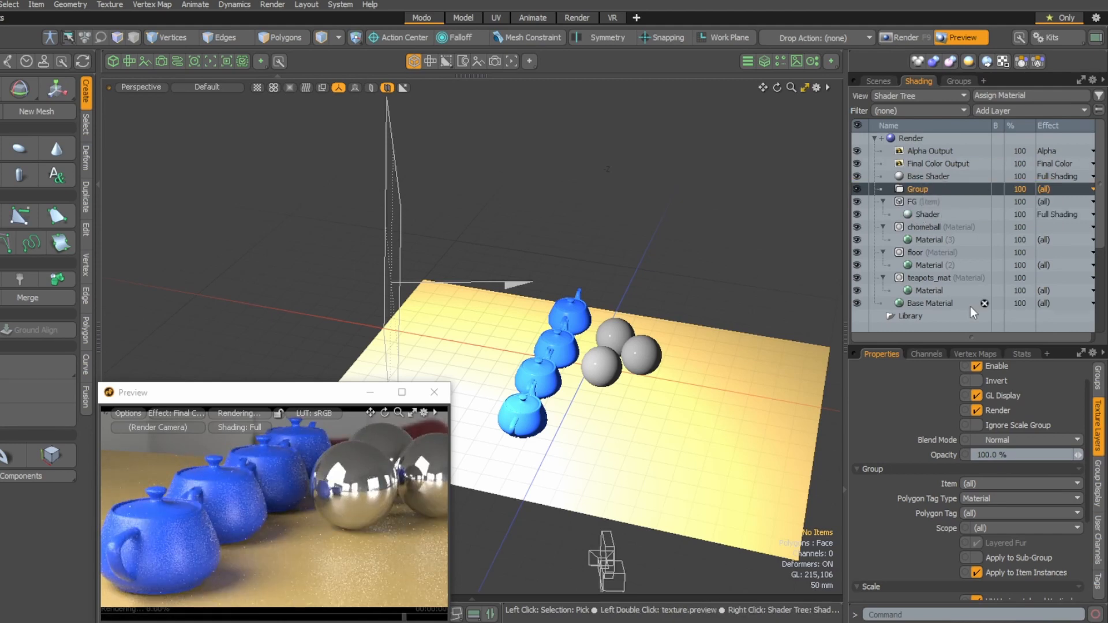
Set the second group layer's Item to BG and add a Shader inside it.
left_click(996, 483)
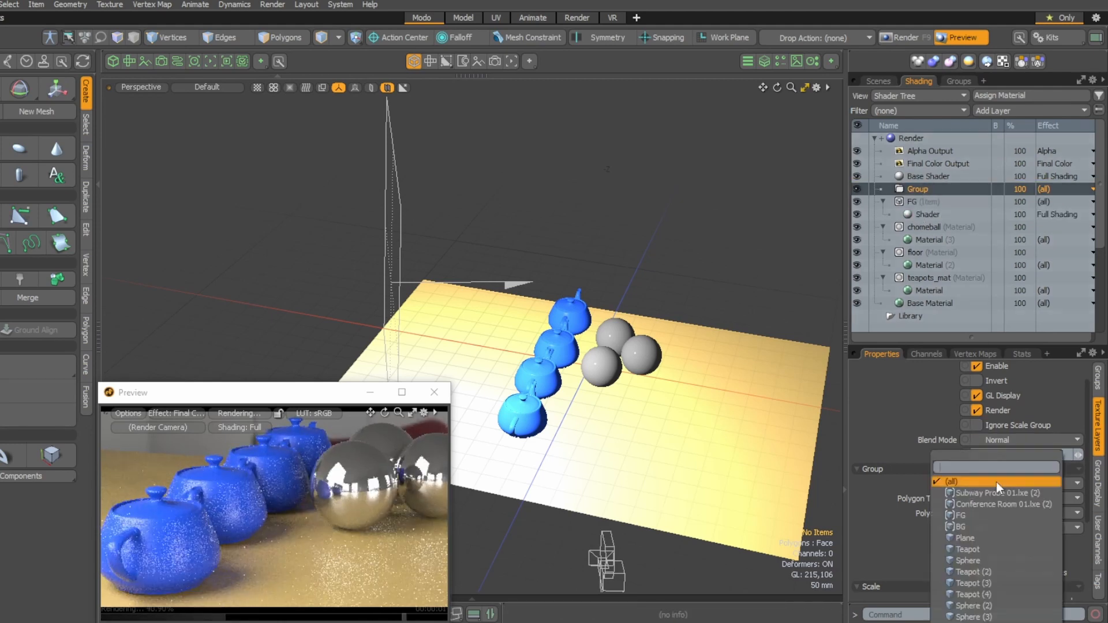
left_click(976, 528)
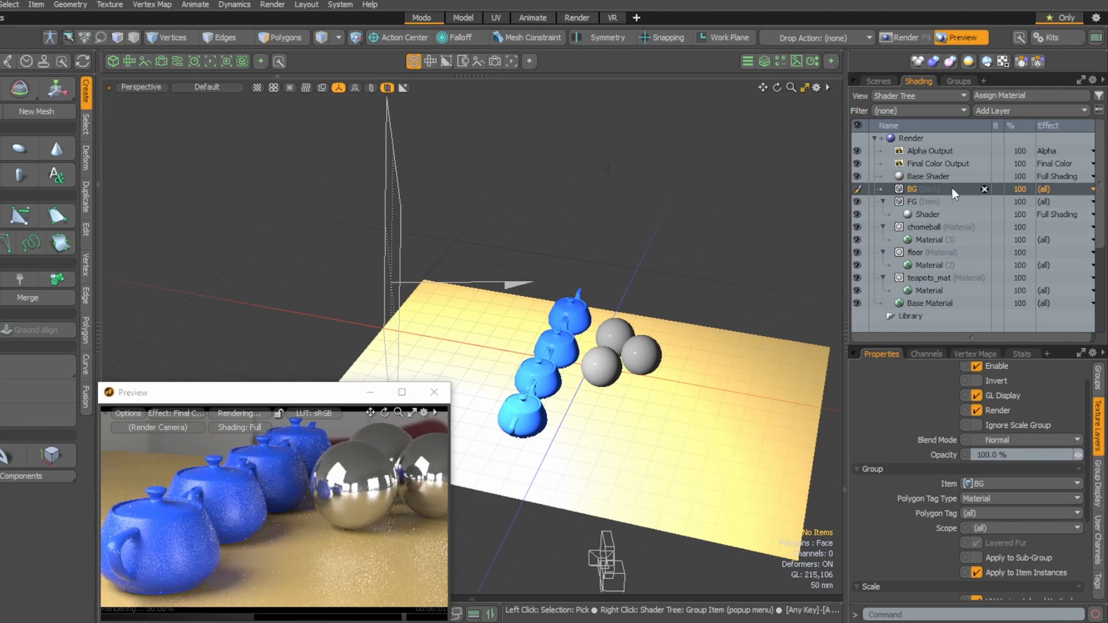
left_click(1047, 110)
mouse_move(1048, 217)
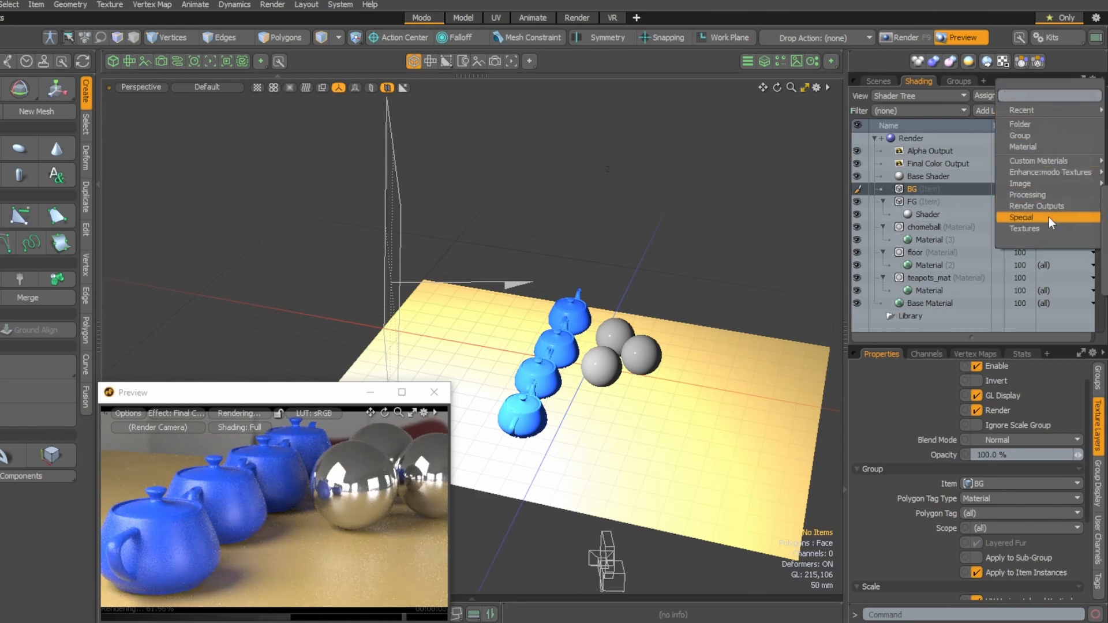
left_click(1106, 257)
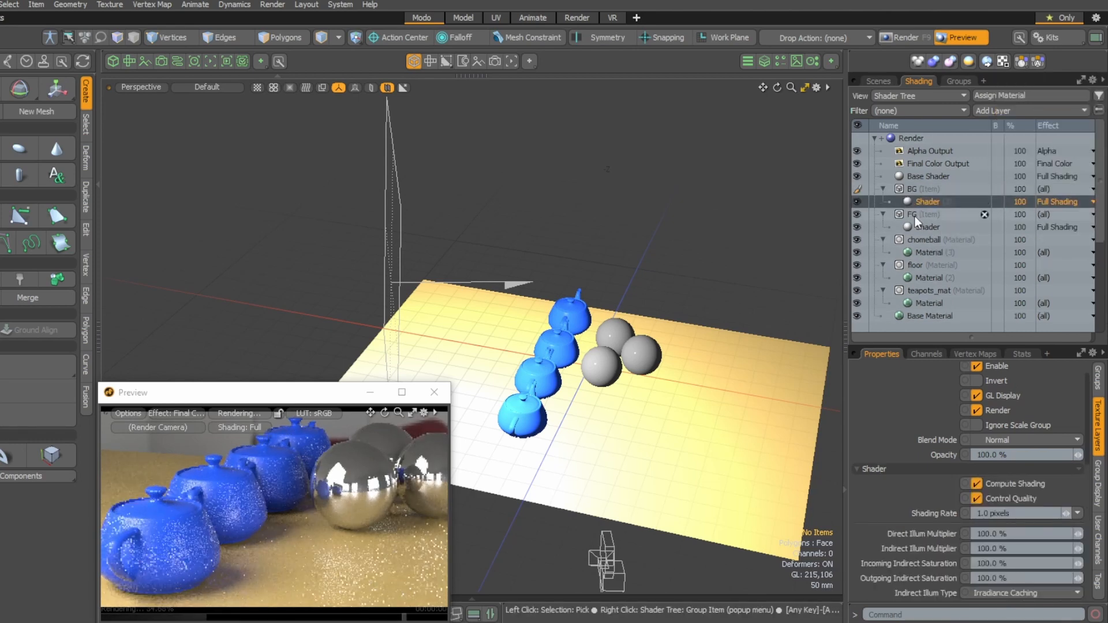
Move the FG group above the BG group in the Shader Tree, just beneath the Base Shader.
left_click_drag(907, 216, 897, 183)
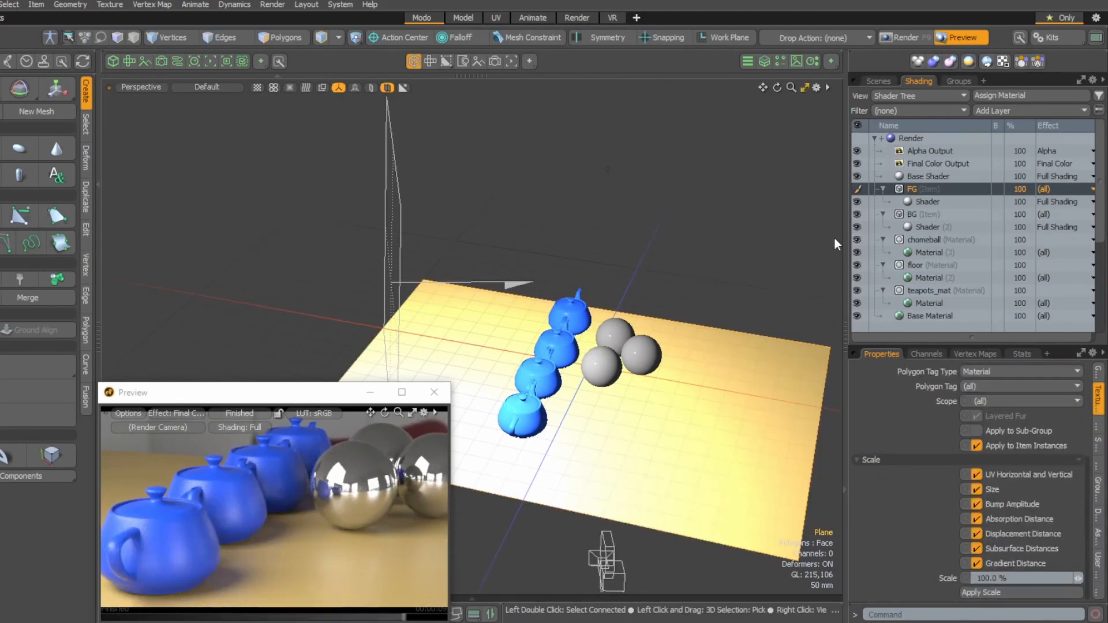
left_click(910, 176)
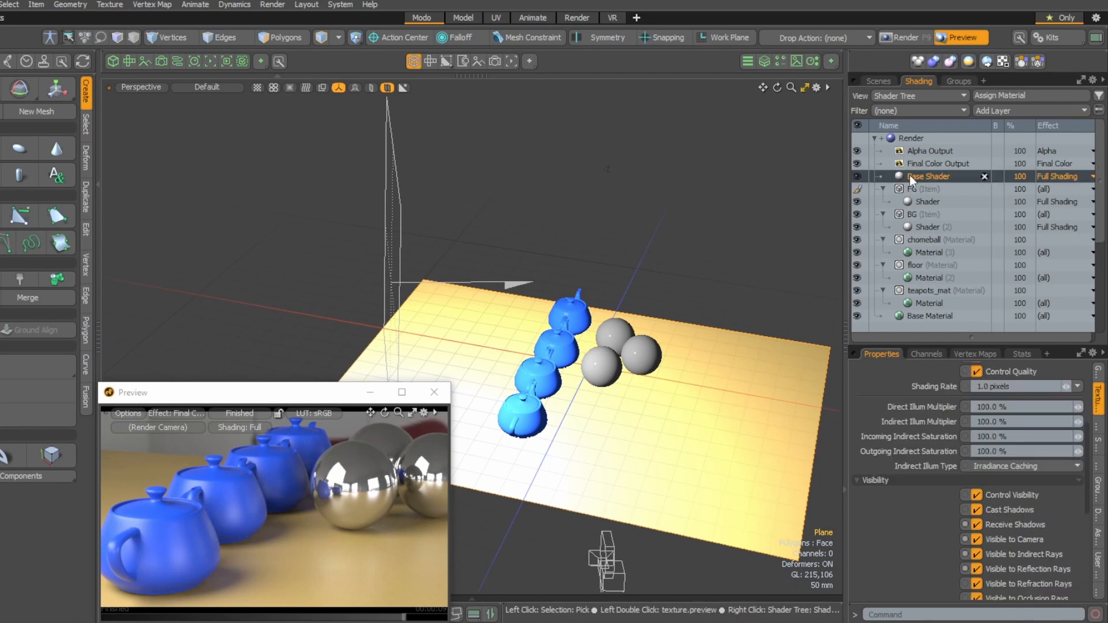
left_click(904, 189)
Turn off Visible to Camera on the shader inside the BG group.
left_click(920, 216)
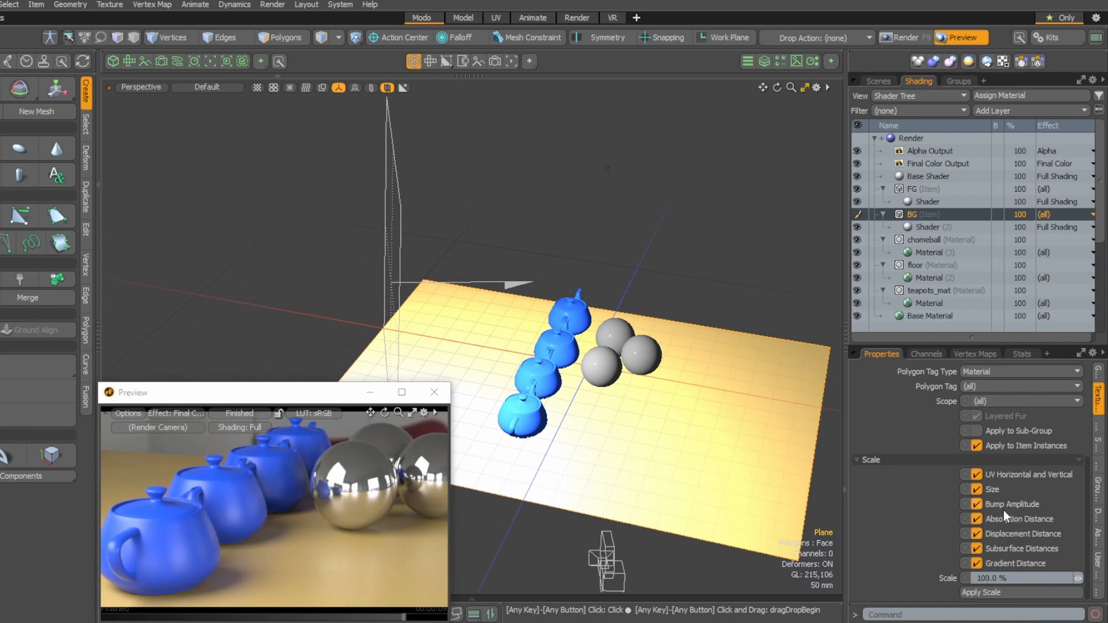
scroll(1039, 513, "up", 2)
scroll(1004, 479, "down", 2)
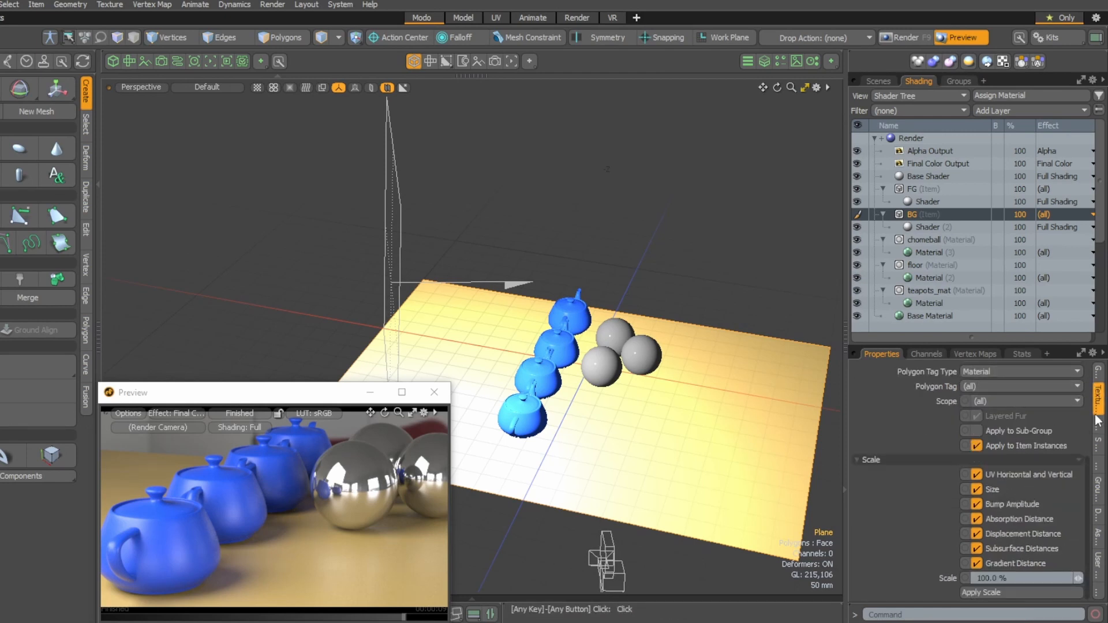
left_click(923, 227)
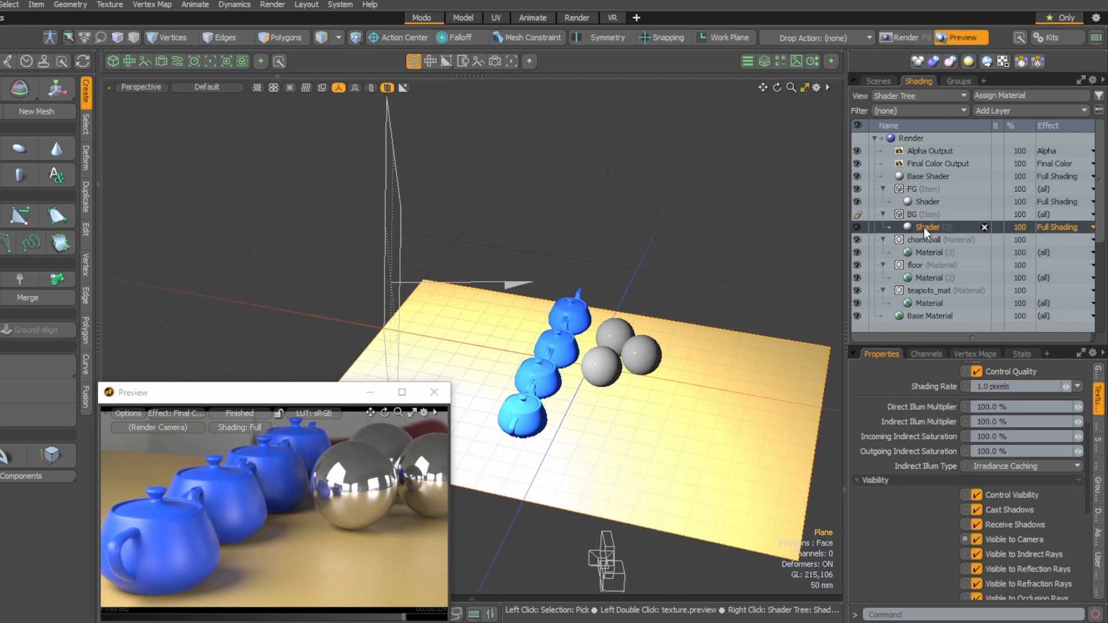
left_click(977, 539)
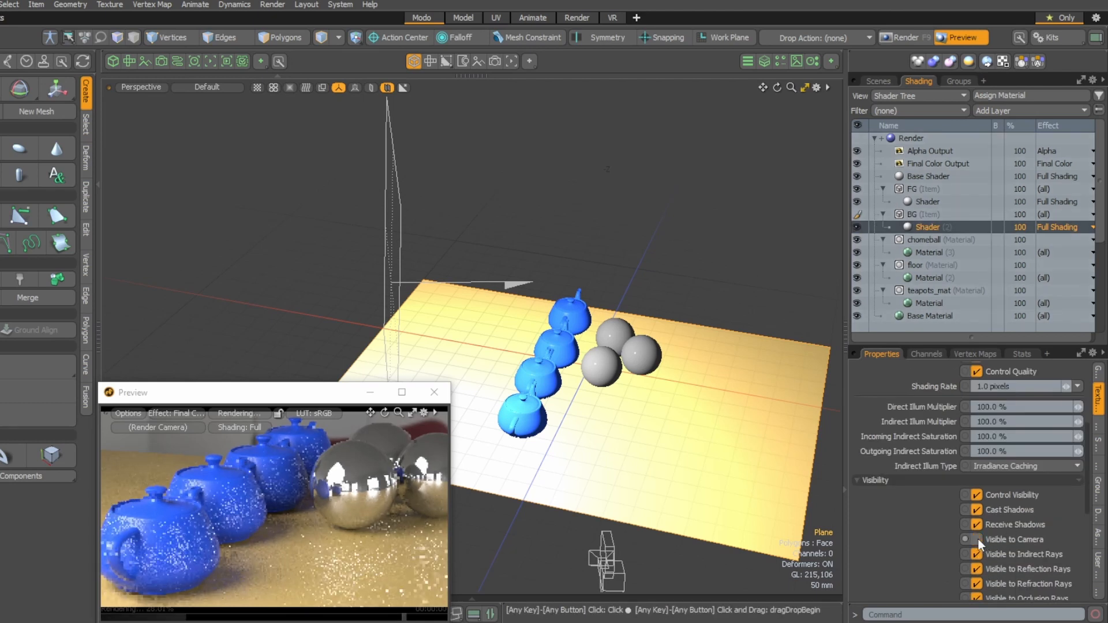
Disable the Base Shader and move it below the BG group in the Shader Tree, just above the chromeball material group.
left_click(929, 175)
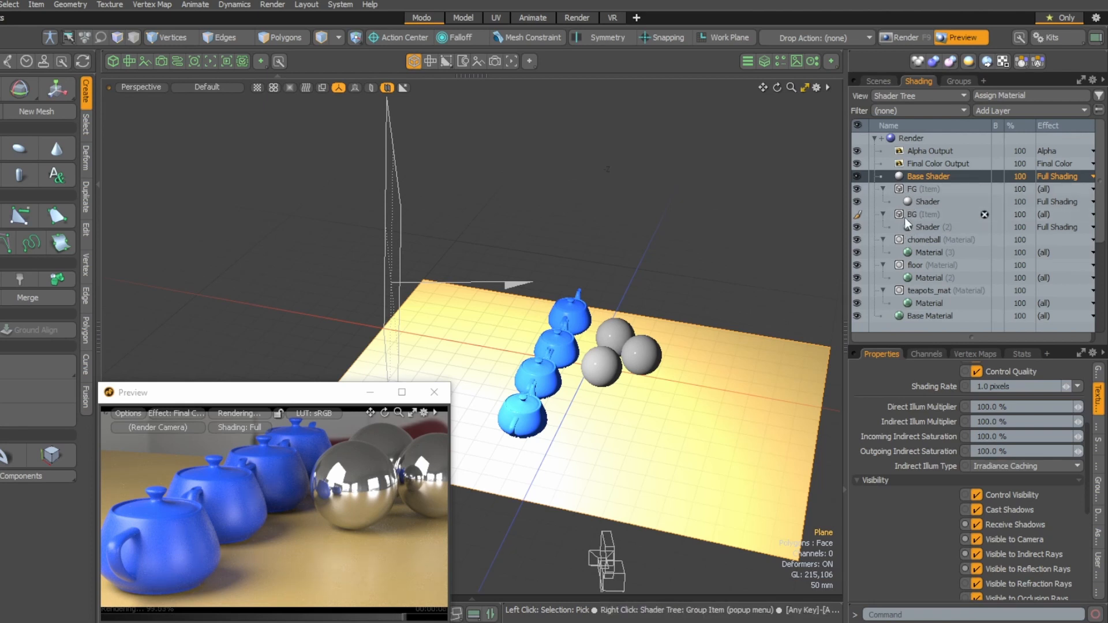
left_click(858, 176)
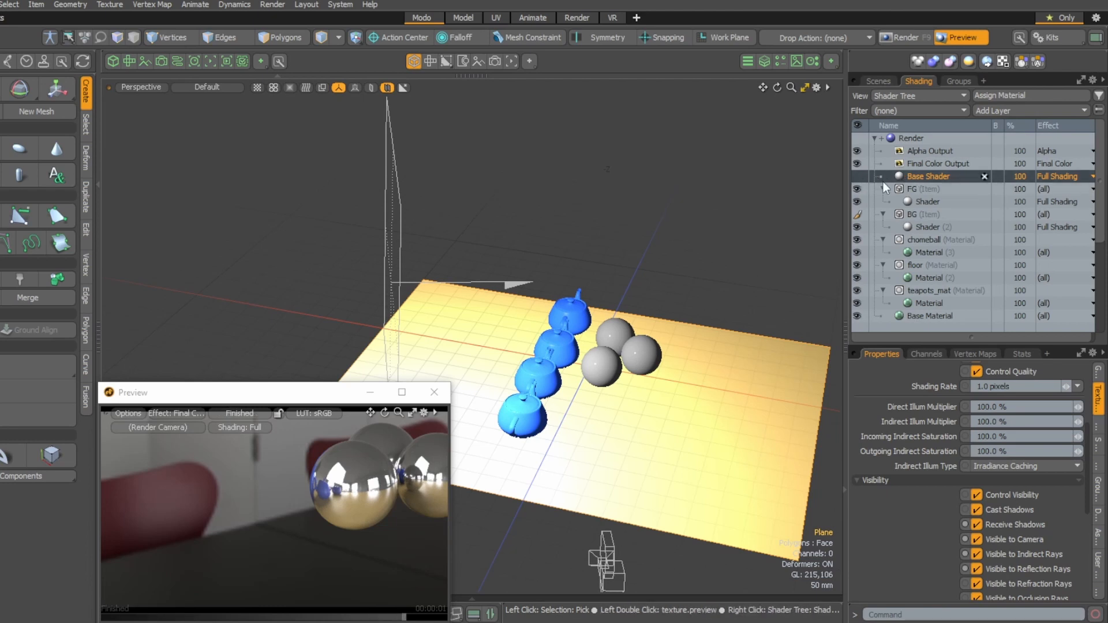
left_click_drag(901, 176, 902, 235)
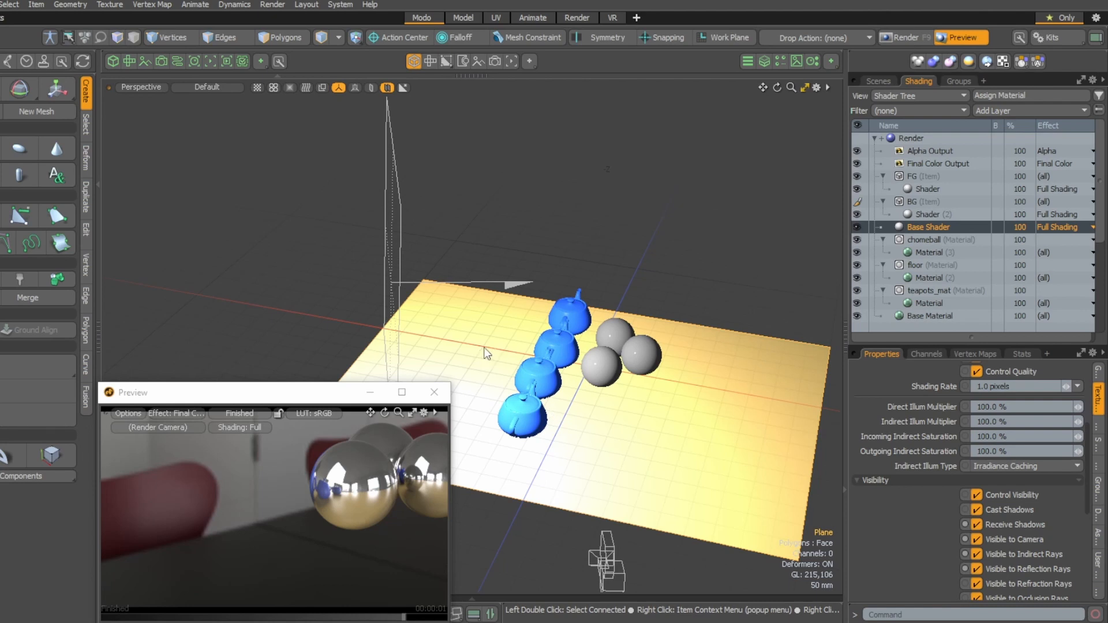
Switch the FG group and its shader off and back on while checking the settings of the BG shader and Base Shader.
left_click(859, 176)
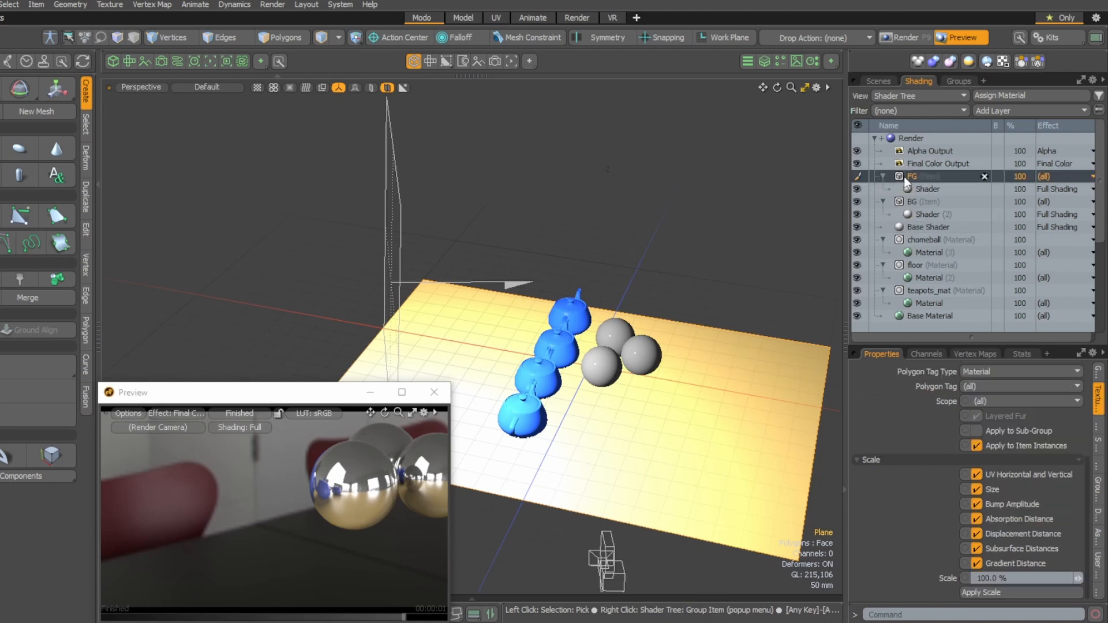
left_click(857, 176)
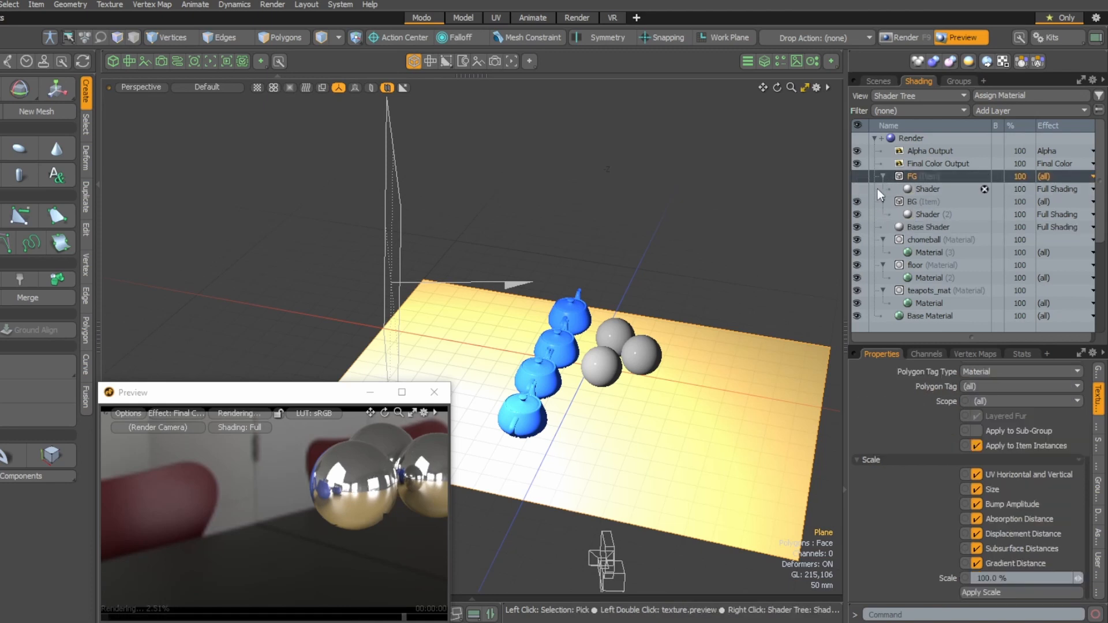
left_click(924, 227)
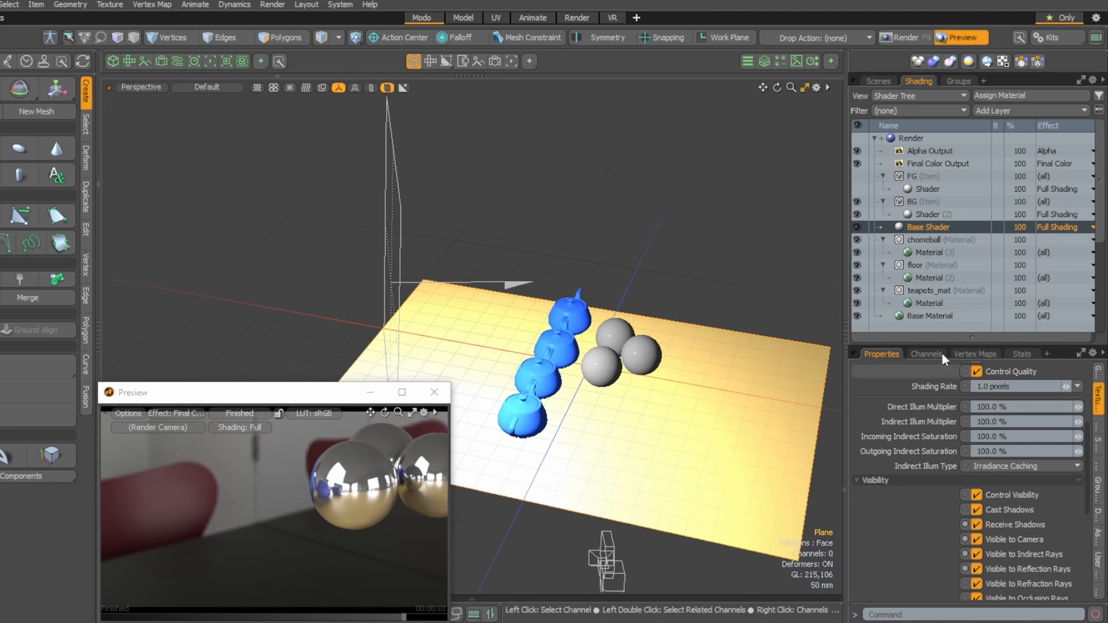
left_click(932, 201)
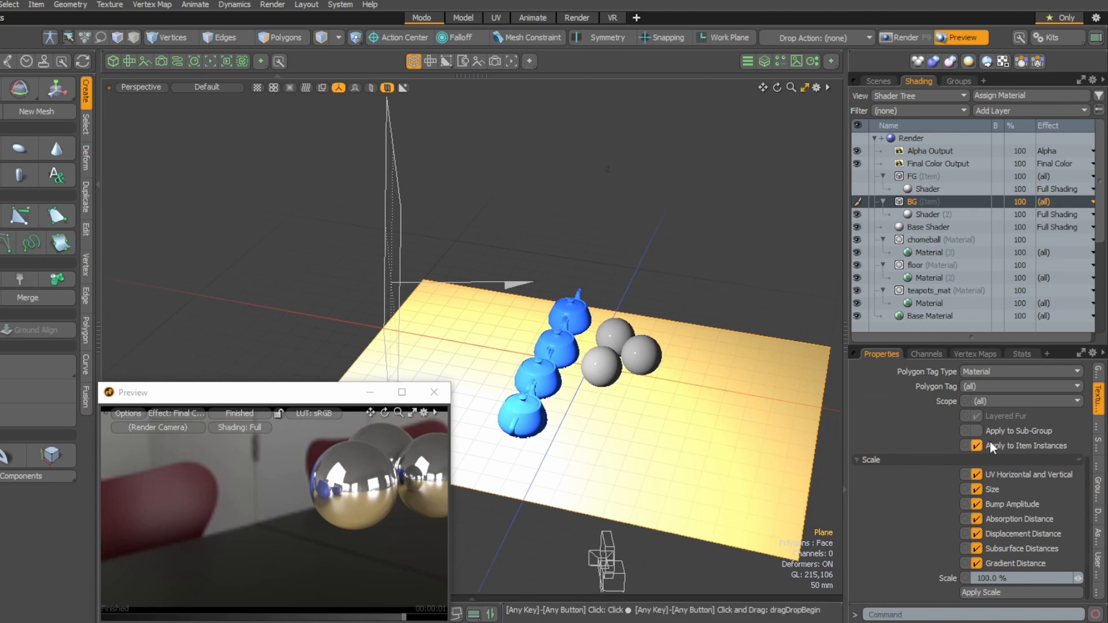
left_click(934, 212)
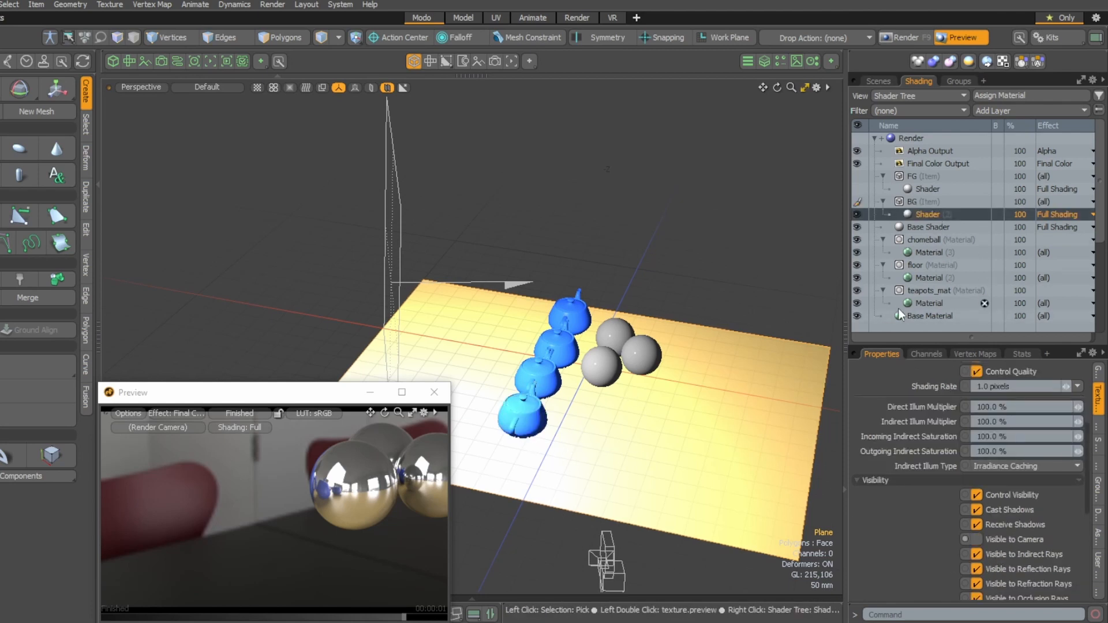
left_click(913, 227)
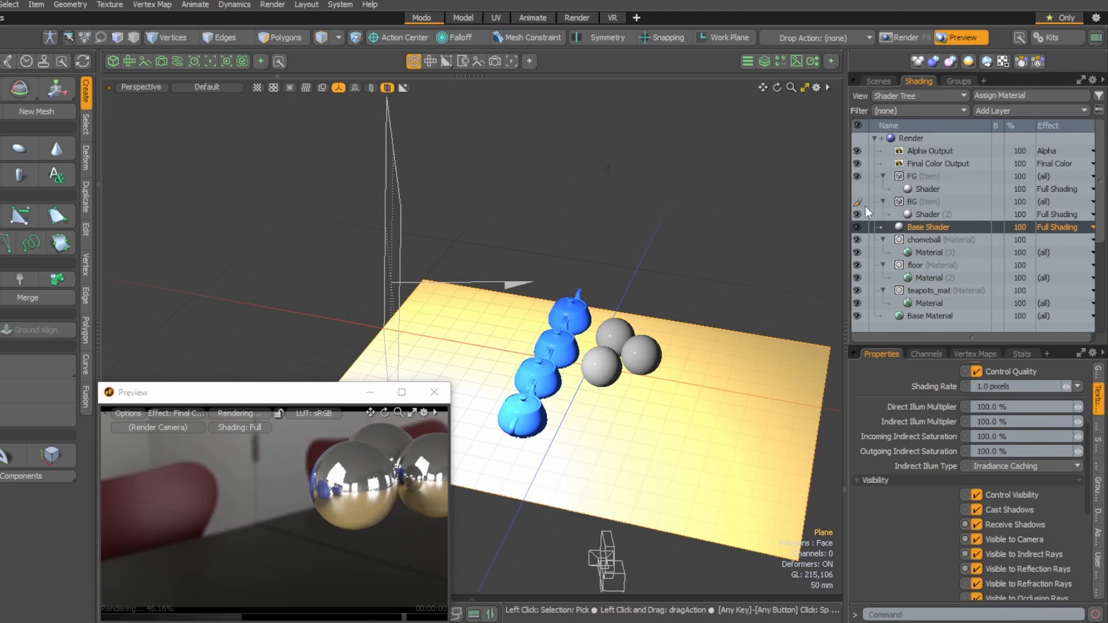
left_click(913, 189)
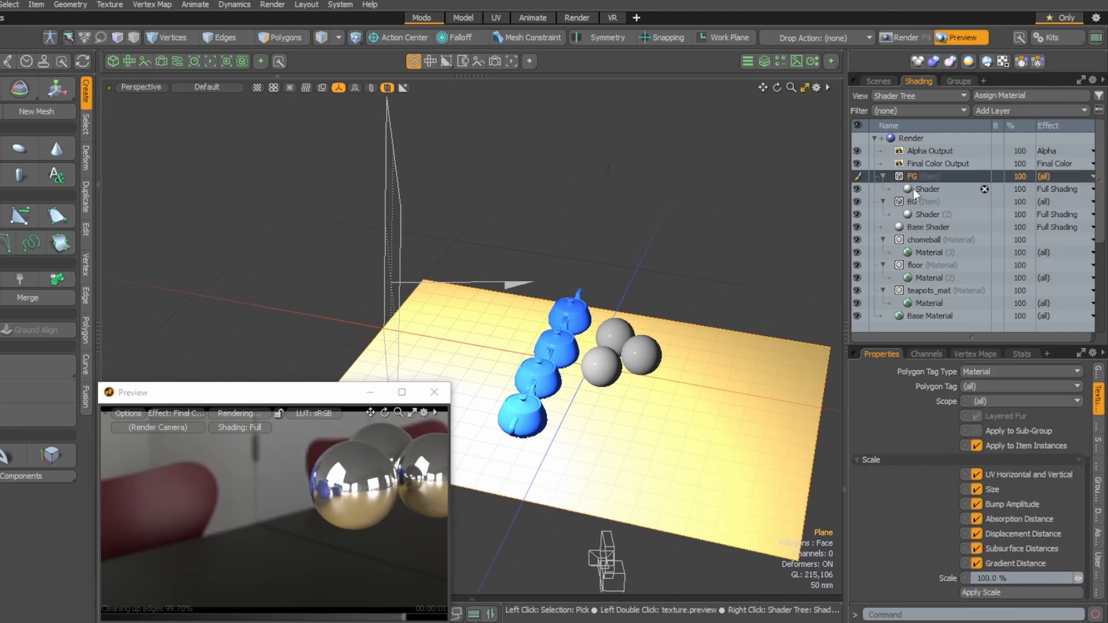
Move the Base Shader back above the FG group in the Shader Tree.
left_click(909, 229)
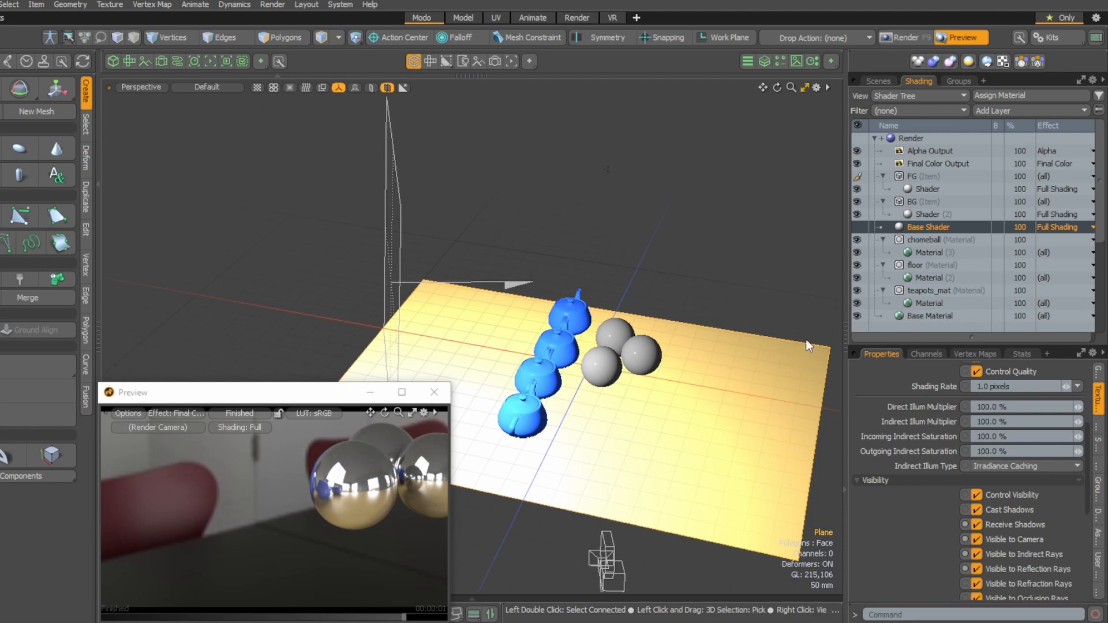
left_click_drag(899, 227, 908, 174)
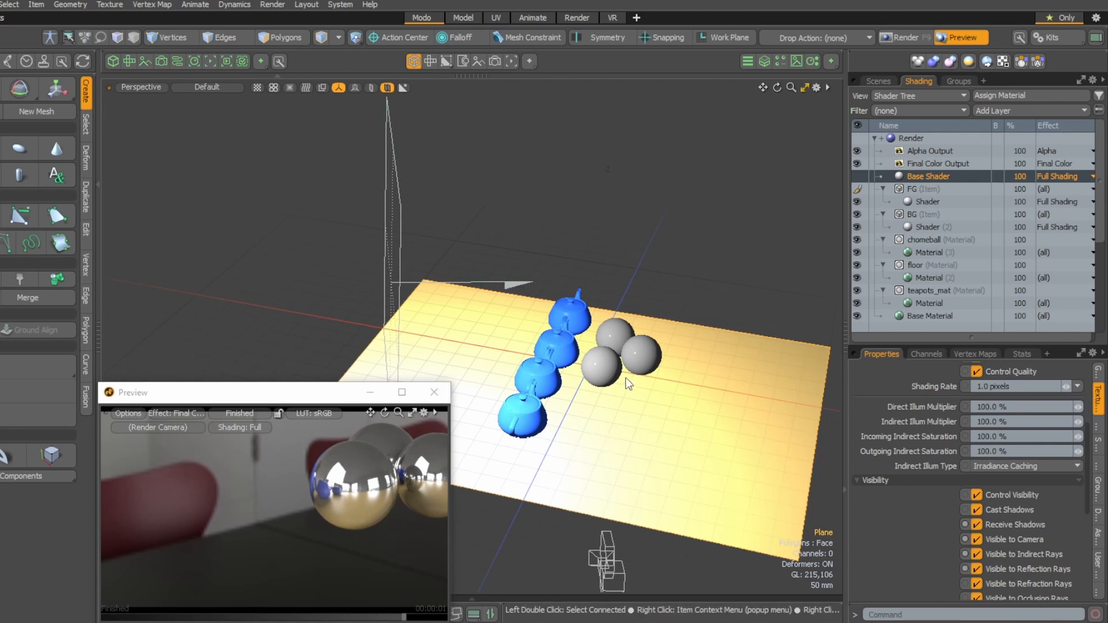
scroll(609, 327, "up", 2)
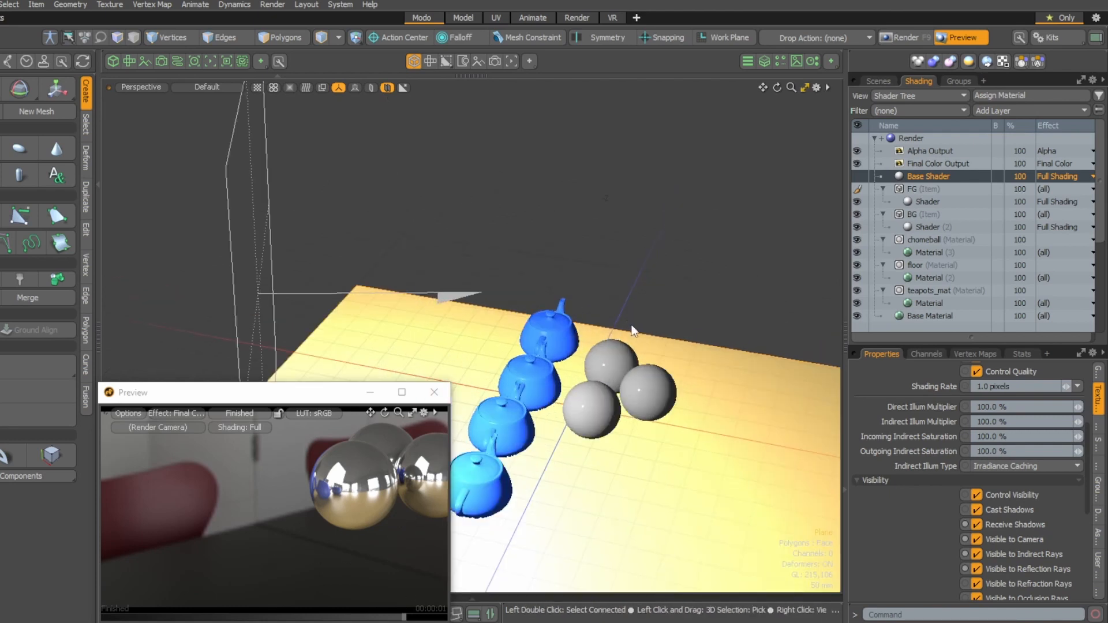